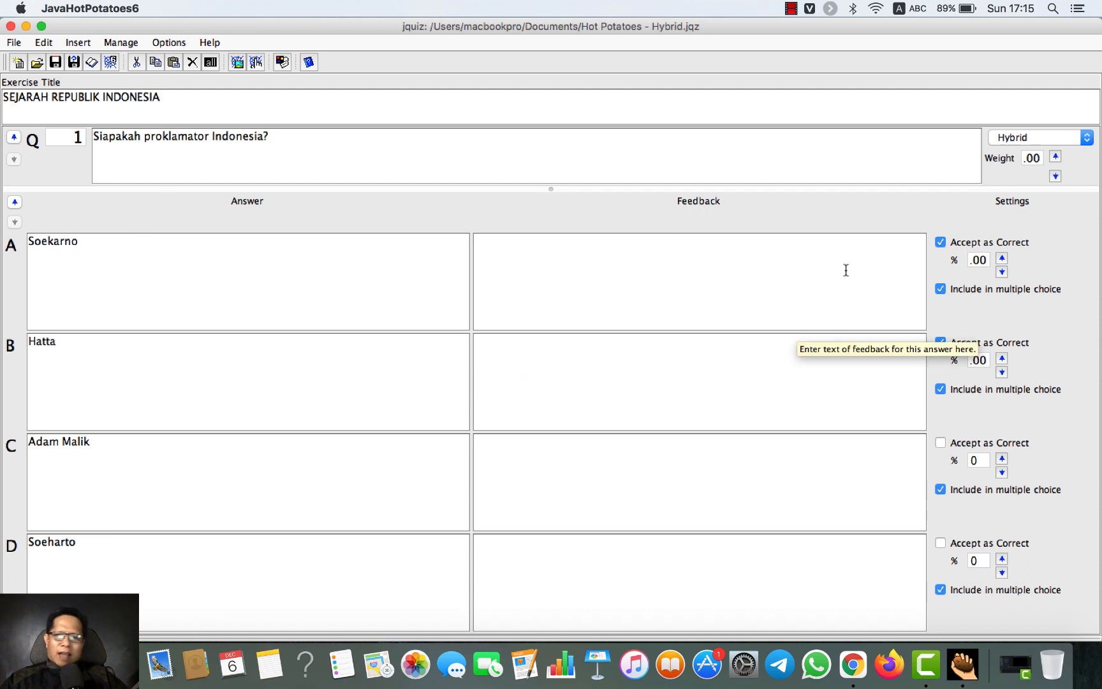
Turn Accept as Correct off and back on for the Soekarno and Hatta answers in question 1
left_click(940, 242)
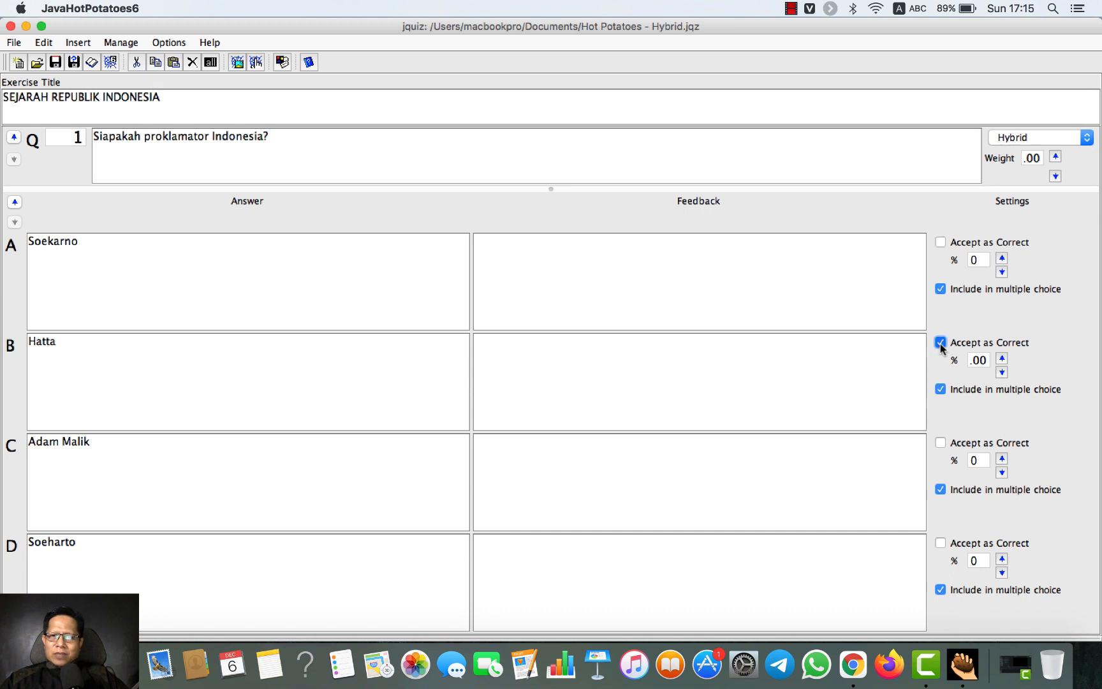
left_click(941, 343)
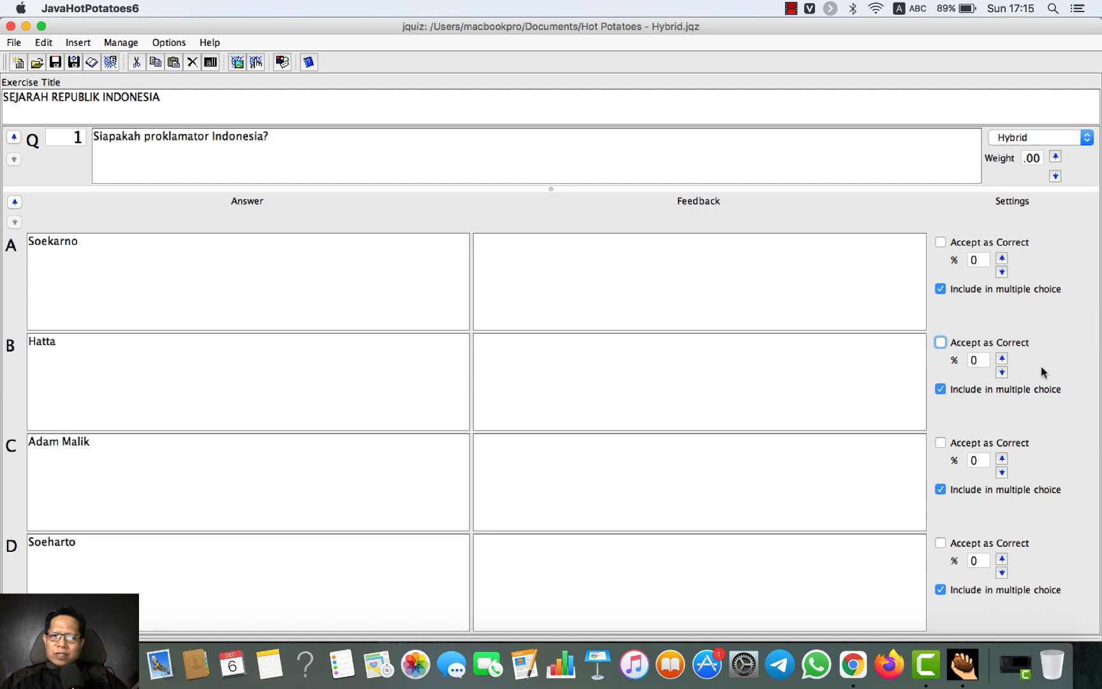
left_click(941, 290)
left_click(941, 290)
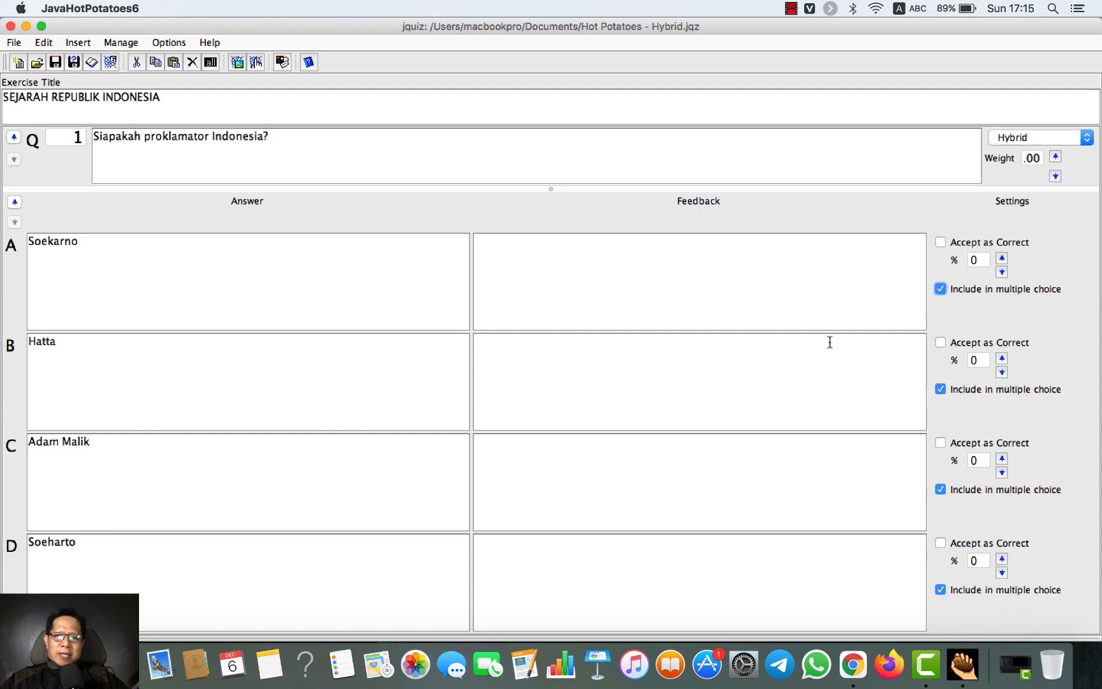
left_click(941, 242)
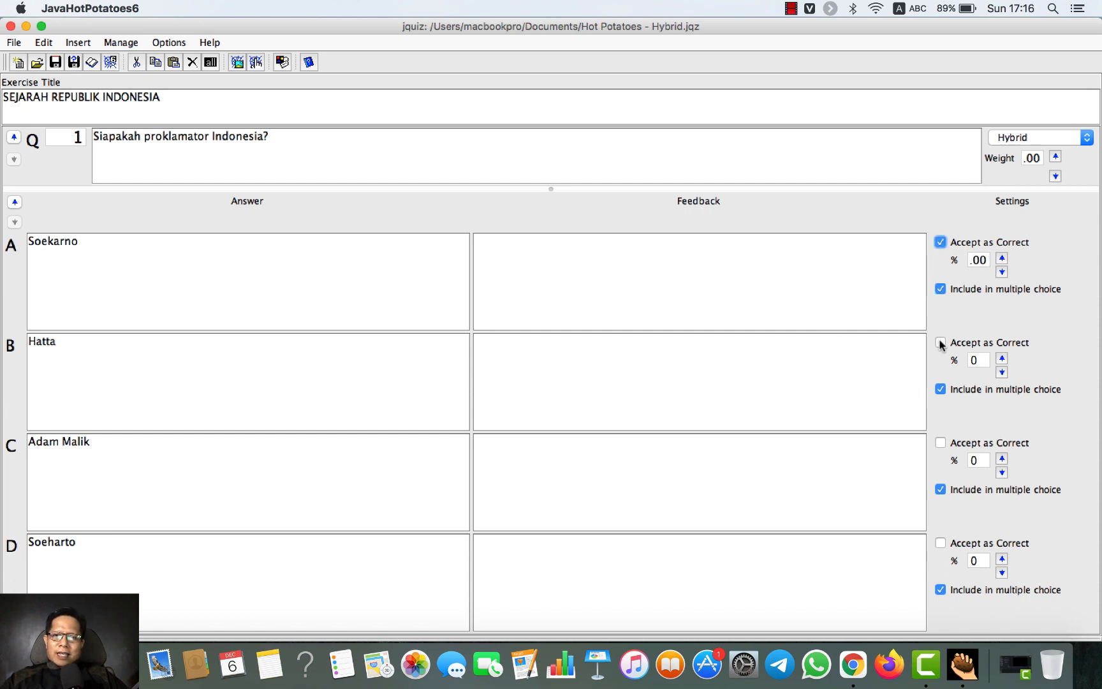
left_click(941, 343)
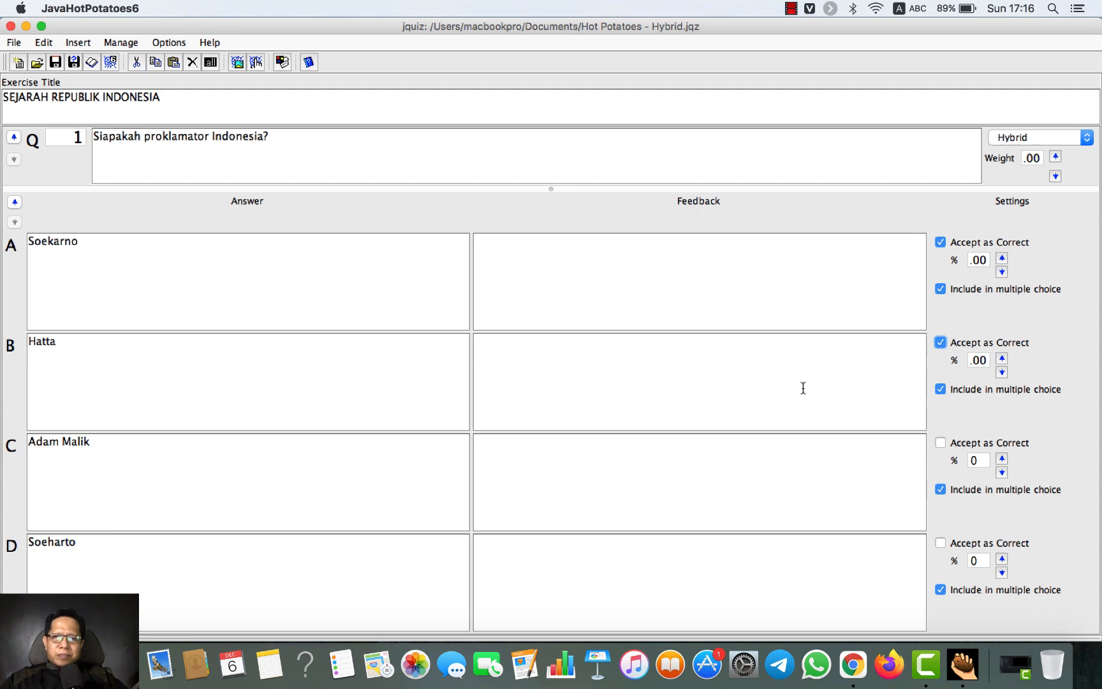
Review the answers and correct-answer settings of questions 2 through 5
left_click(13, 138)
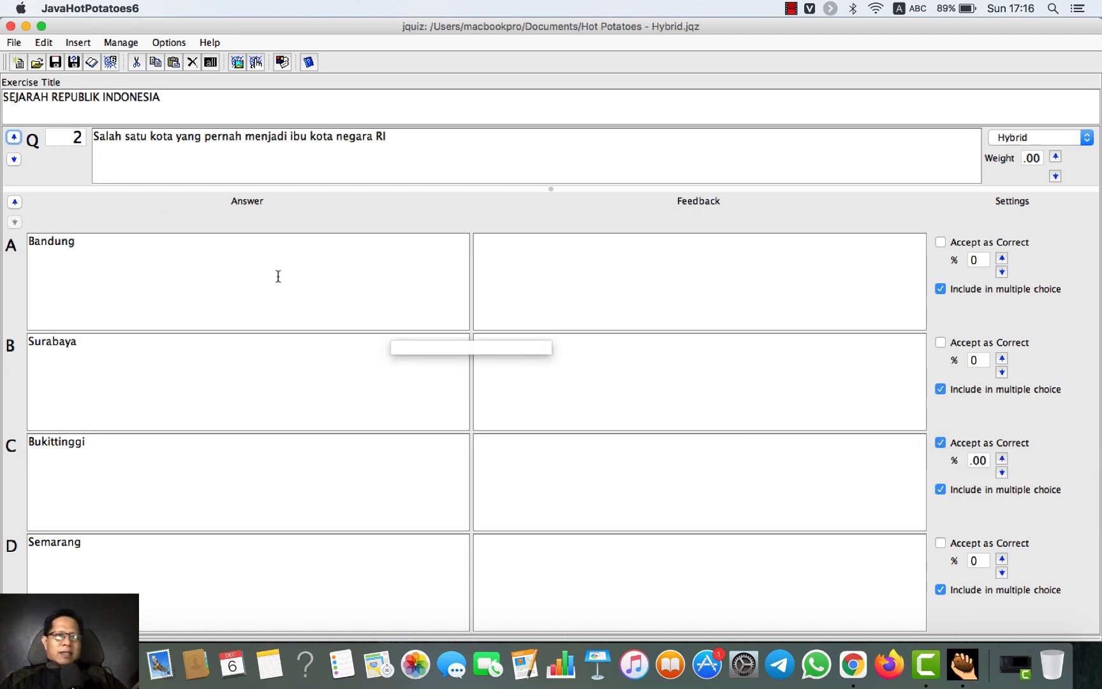
left_click(13, 138)
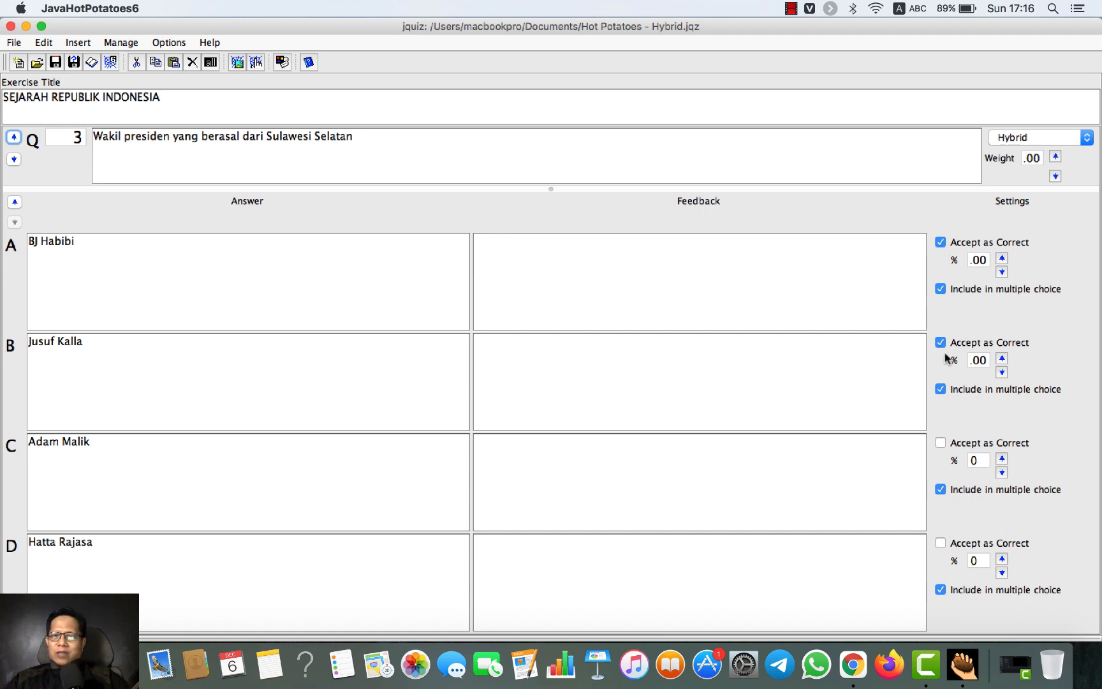
left_click(13, 137)
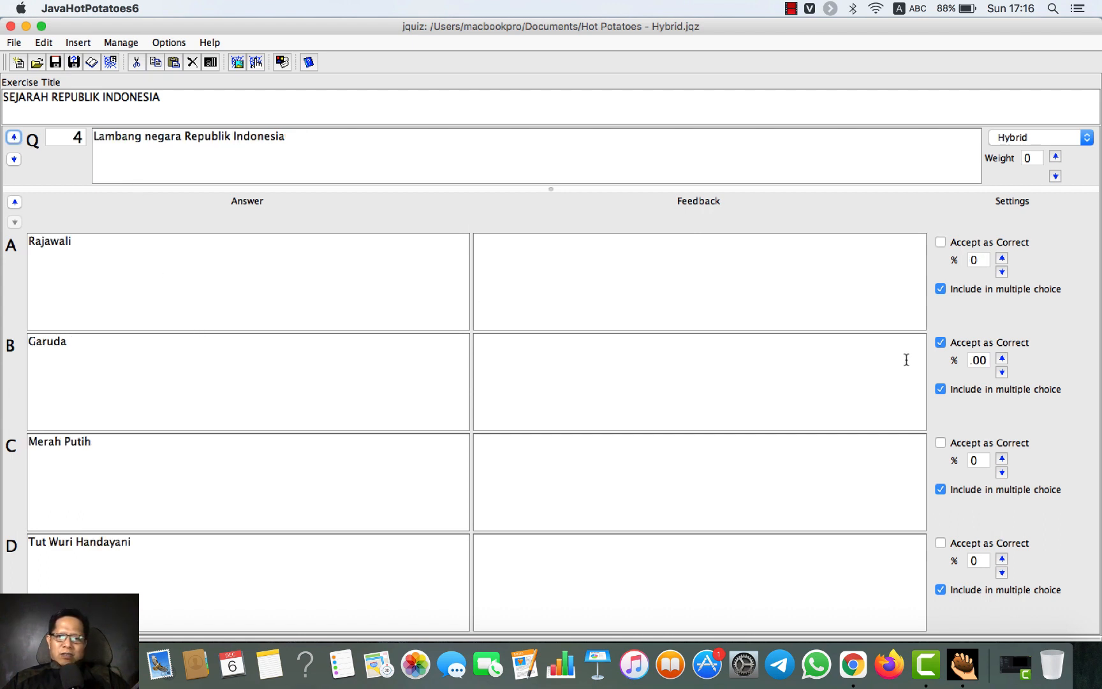
left_click(14, 137)
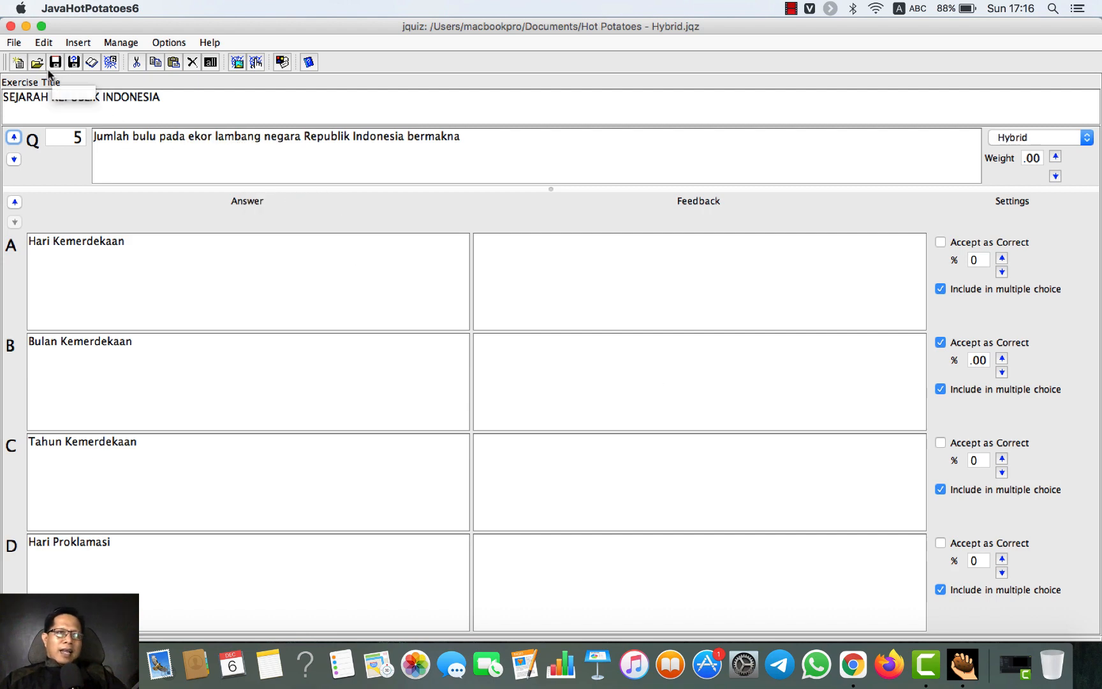
Export the exercise as the web page Hybrid01.htm in the Hot Potatoes folder and open it in the browser
left_click(13, 42)
left_click(49, 86)
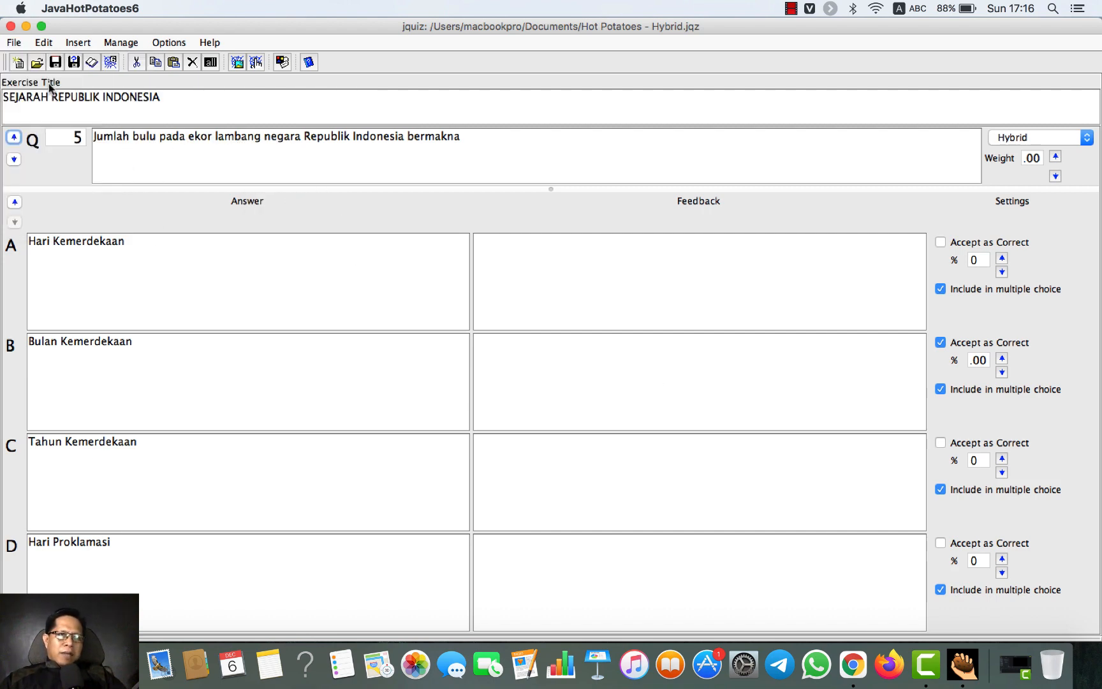
left_click(110, 62)
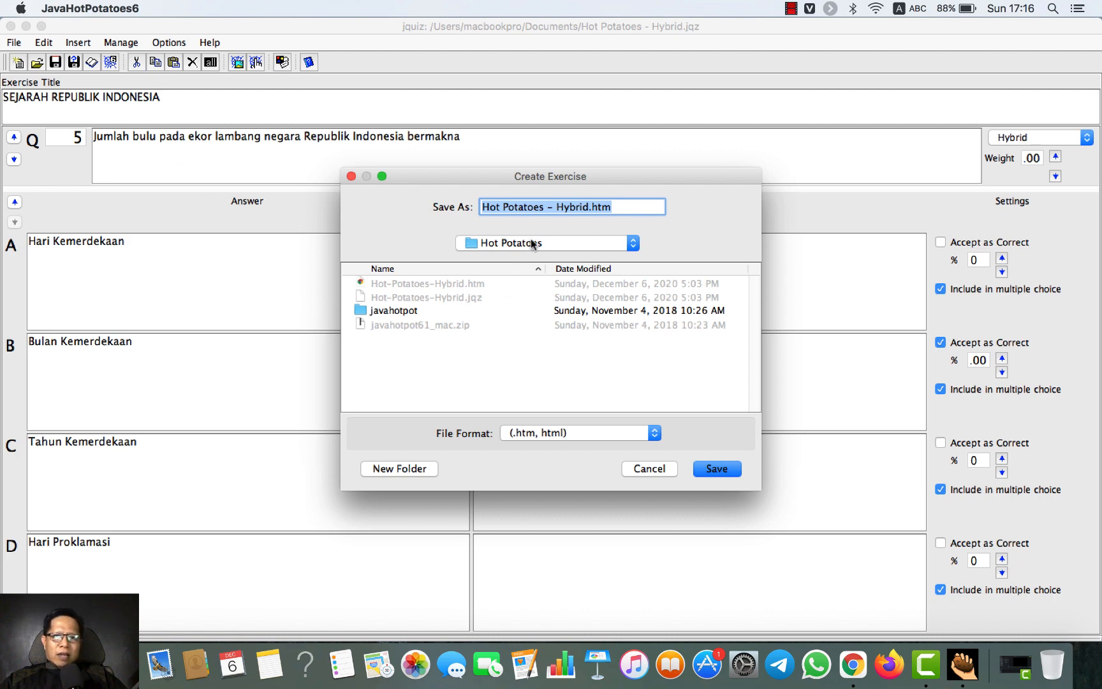
left_click(558, 207)
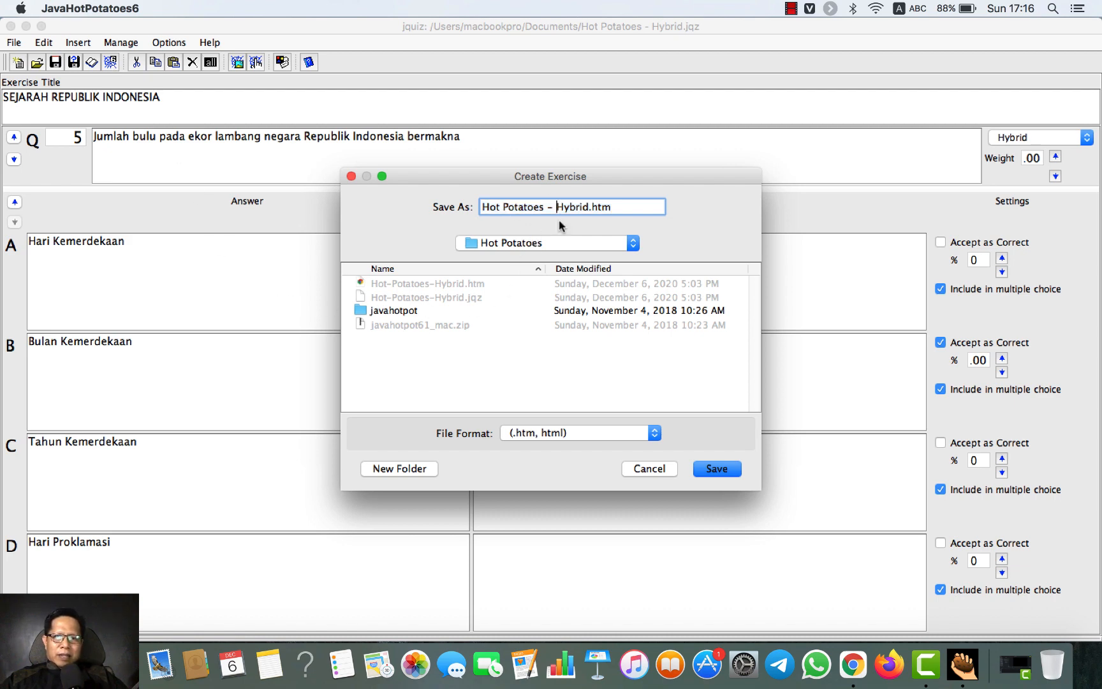
key("BackSpace")
key("BackSpace")
key("BackSpace")
key("BackSpace")
key("BackSpace")
key("BackSpace")
key("BackSpace")
key("BackSpace")
key("BackSpace")
key("BackSpace")
key("BackSpace")
key("BackSpace")
key("BackSpace")
key("BackSpace")
key("BackSpace")
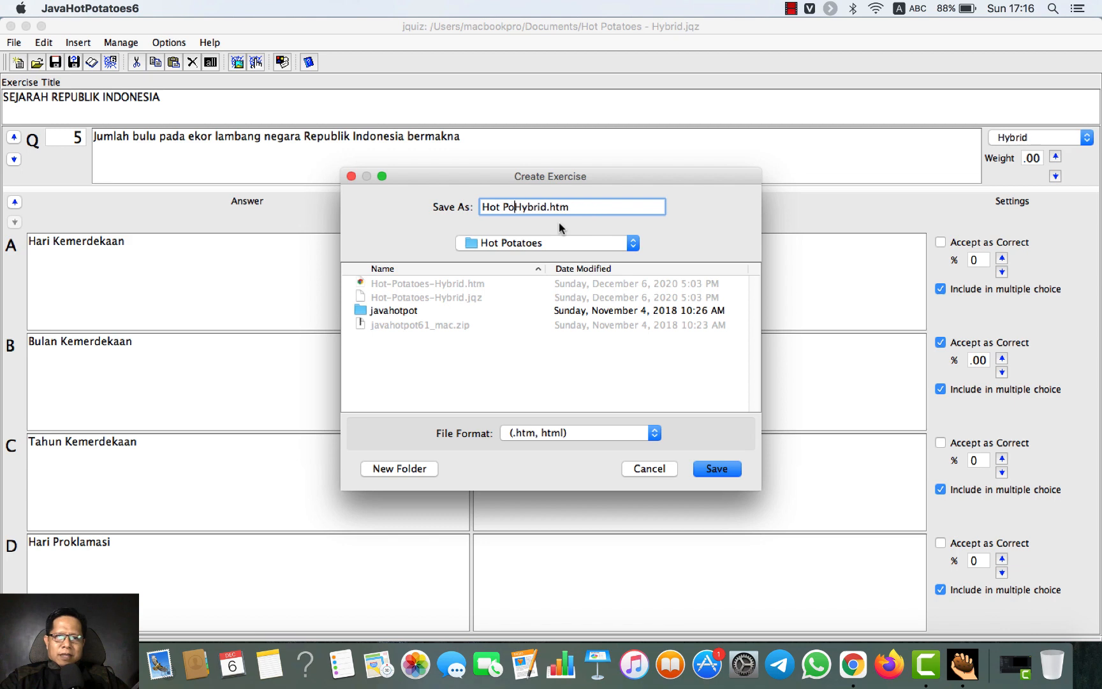
left_click(515, 207)
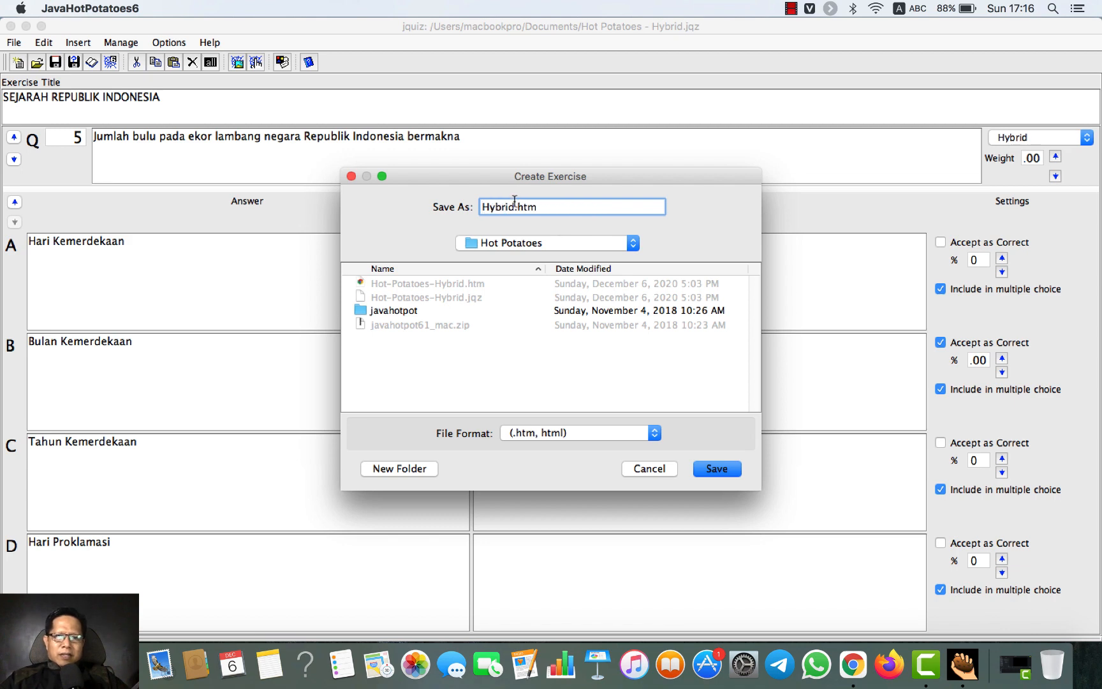
type("01")
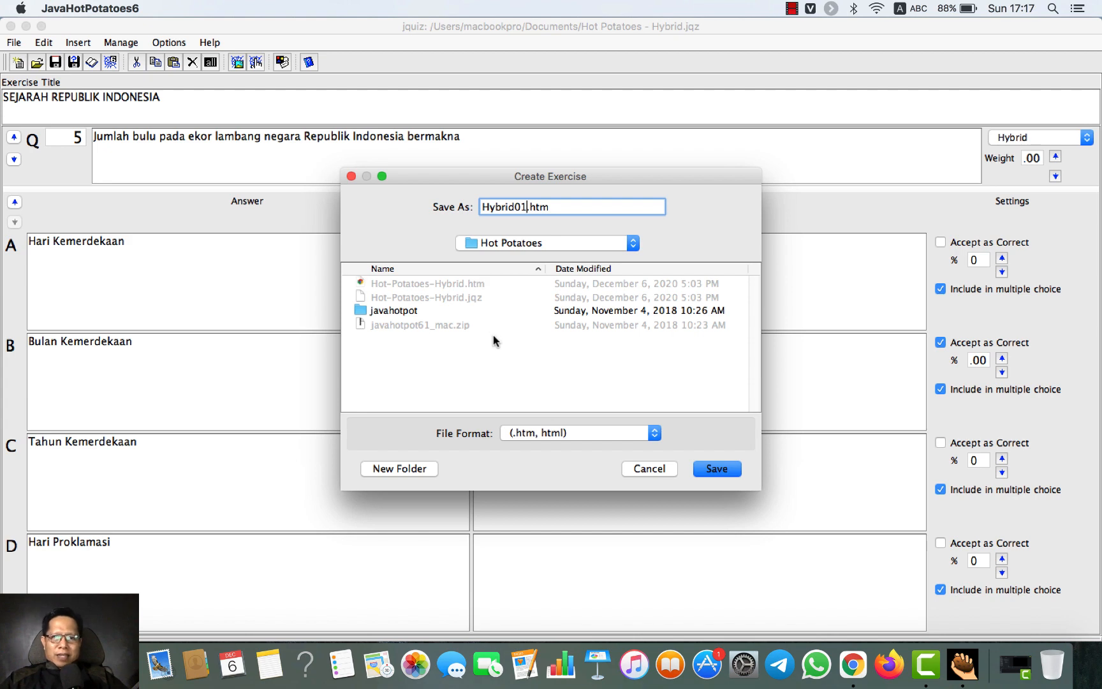
left_click(724, 470)
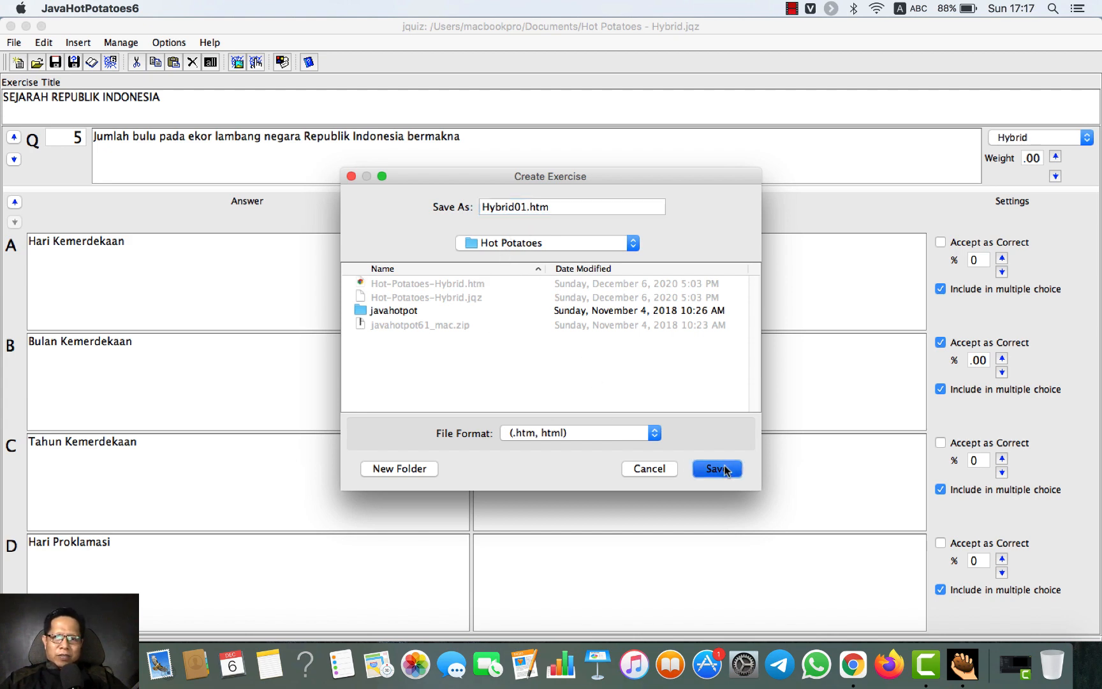
left_click(720, 372)
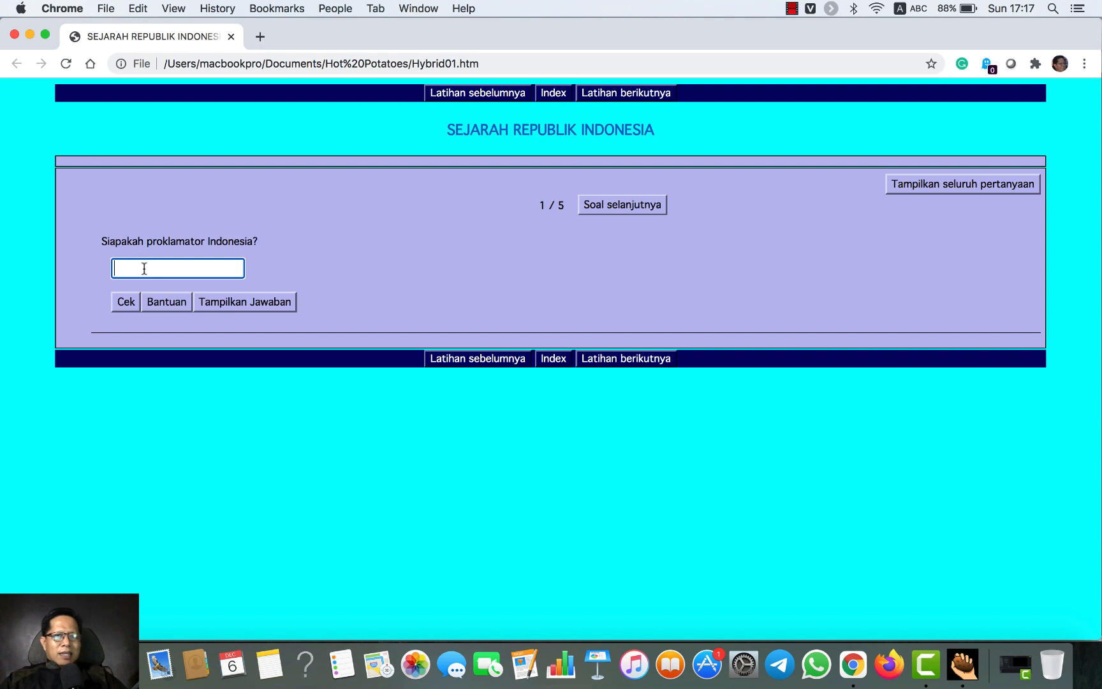
Reveal the accepted answers to quiz question 1 about Indonesia's proclamators and advance to question 2
left_click(250, 303)
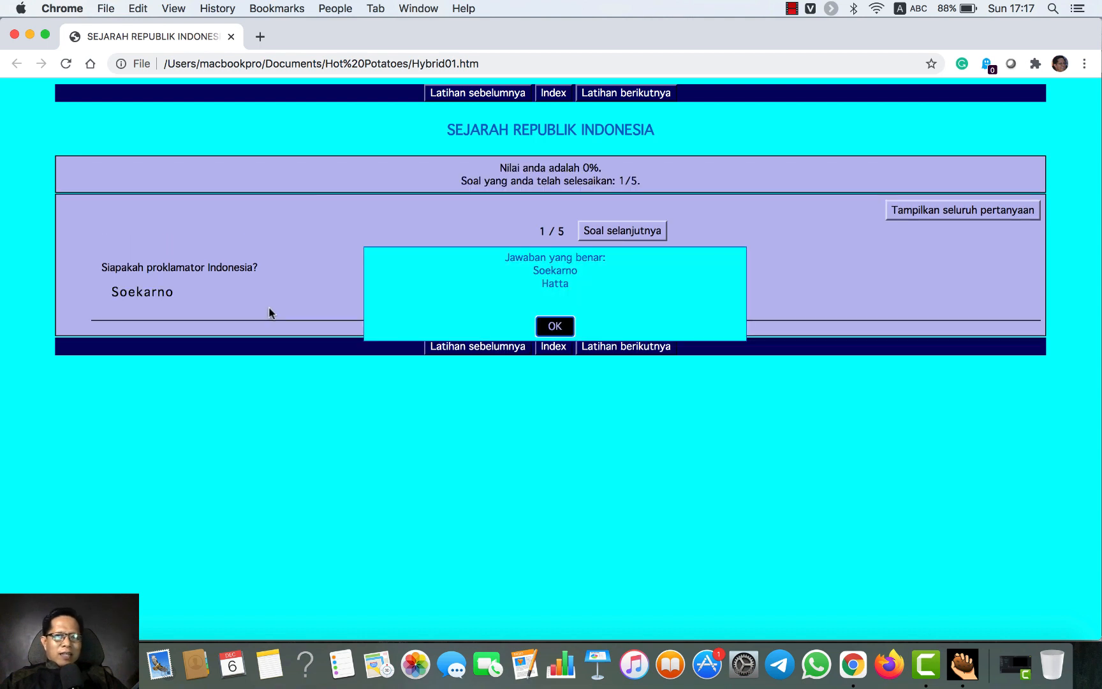
double_click(554, 271)
left_click(555, 285)
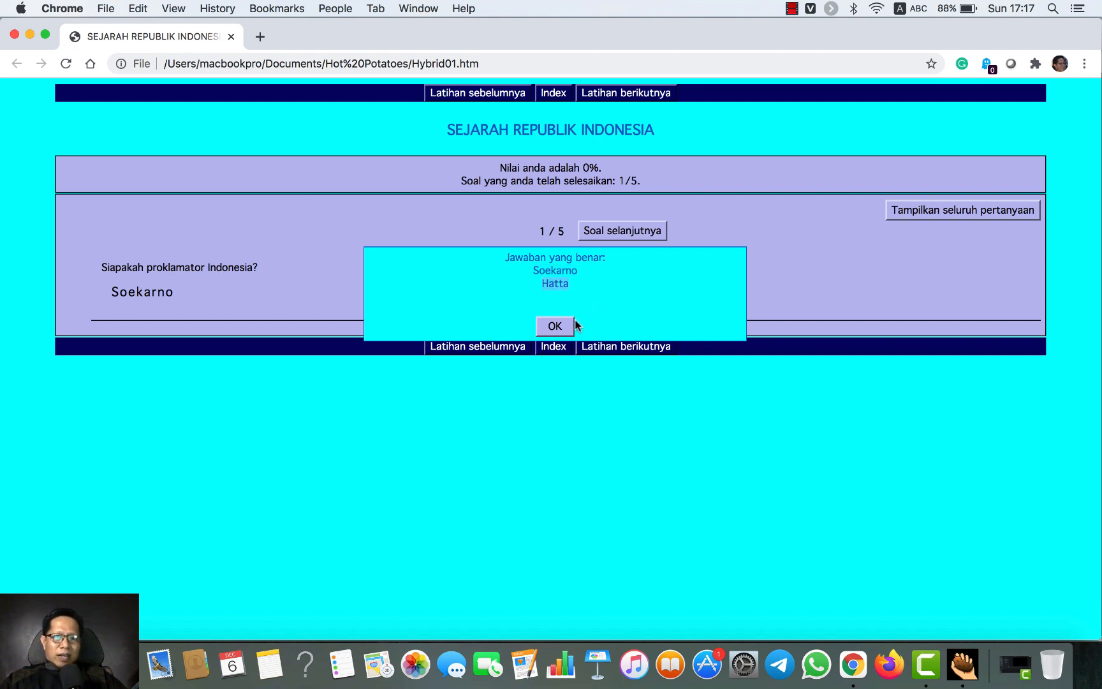
left_click(553, 325)
left_click(626, 245)
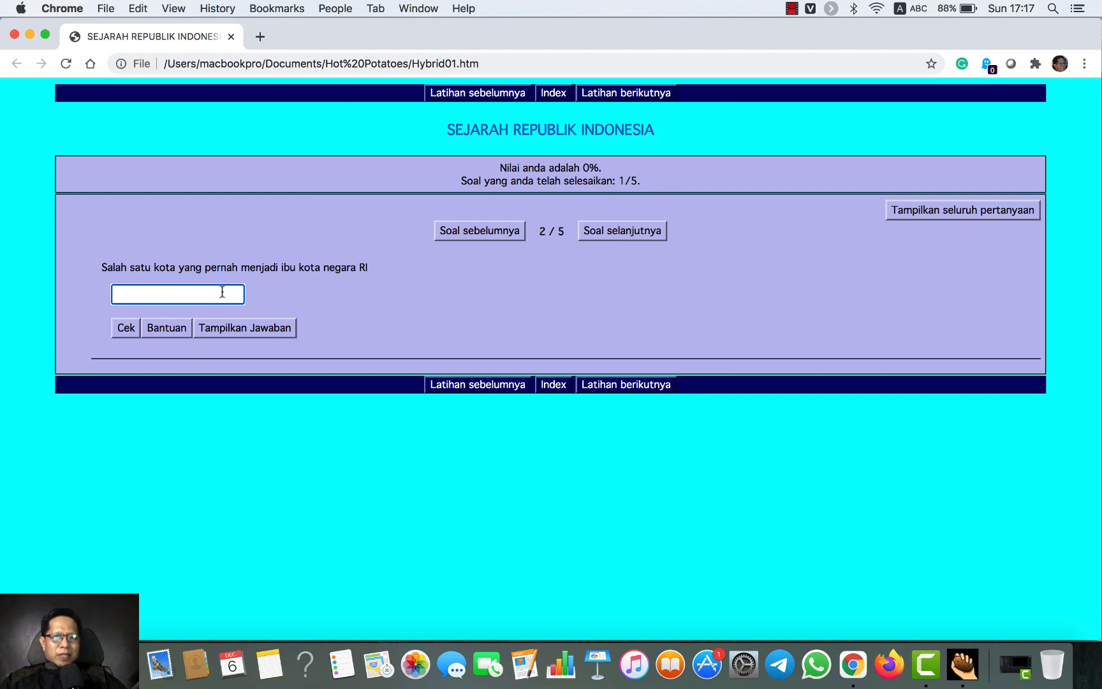
Reveal the accepted answers to questions 2 and 3 of the web quiz and advance to question 4
left_click(252, 328)
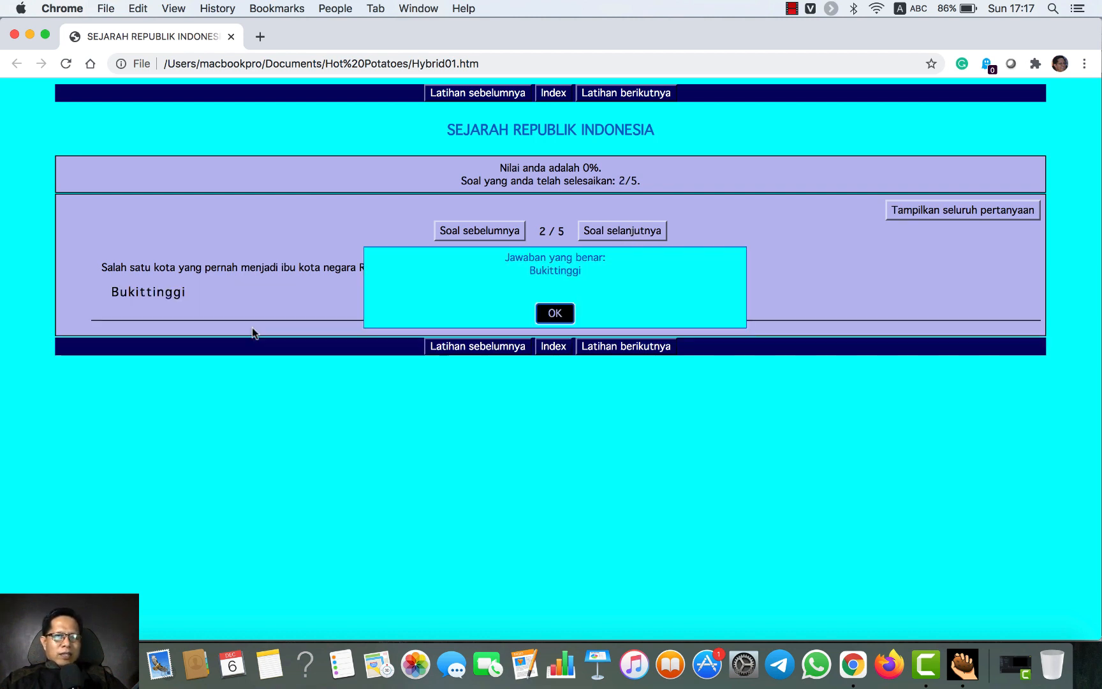
left_click(554, 313)
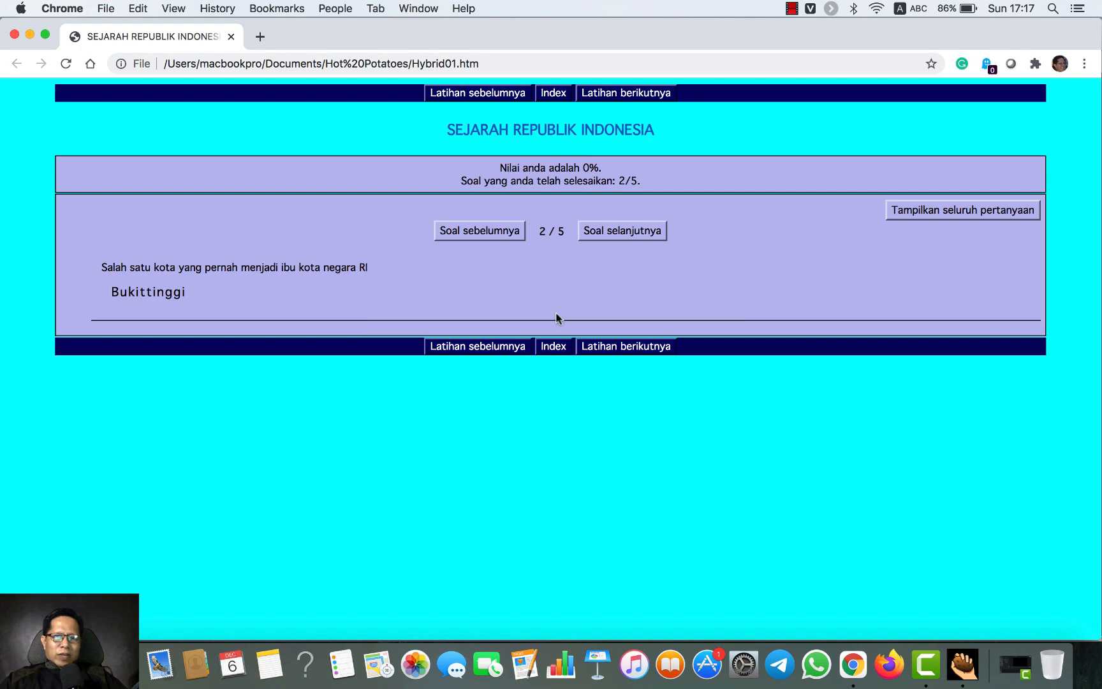
left_click(631, 227)
left_click(273, 327)
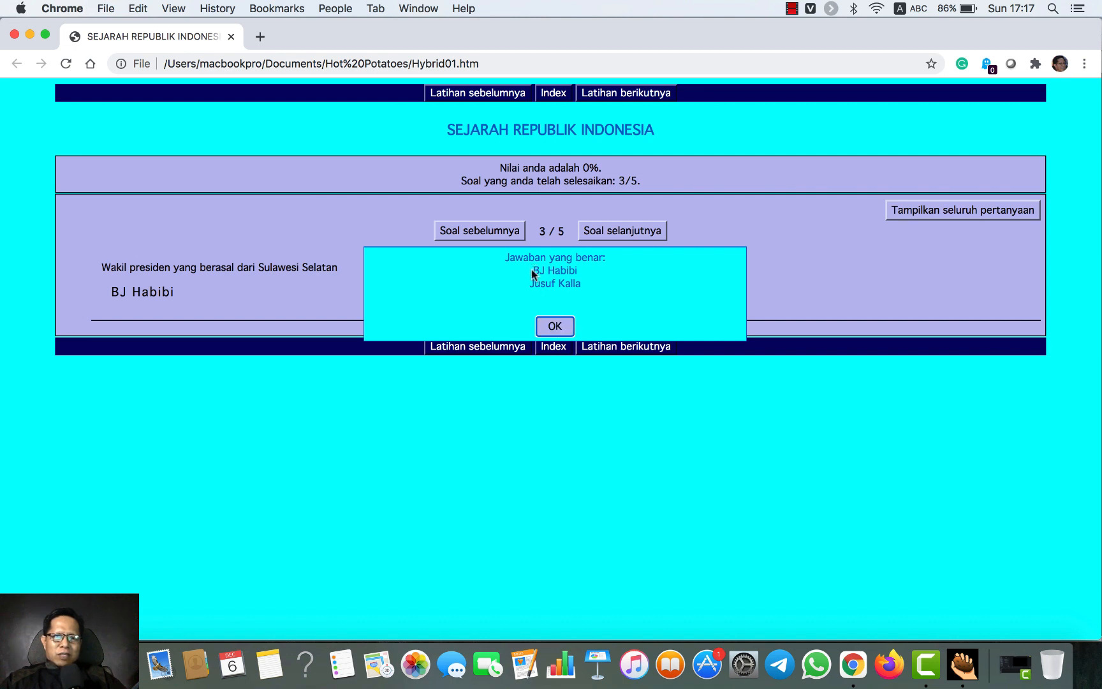
left_click(555, 326)
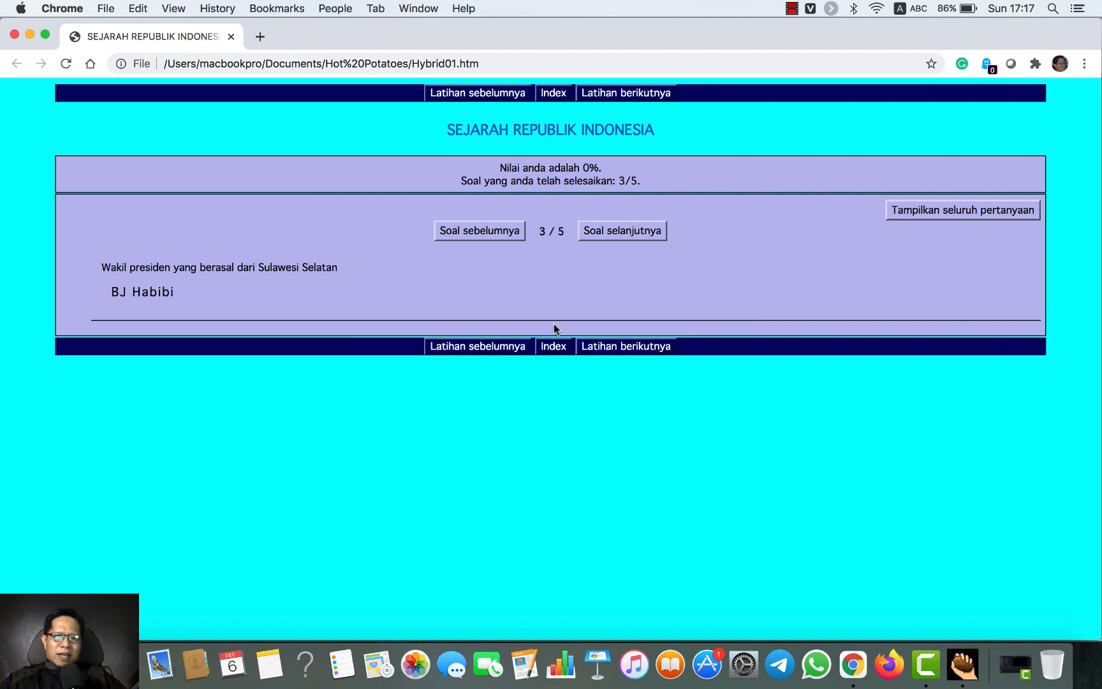
left_click(625, 234)
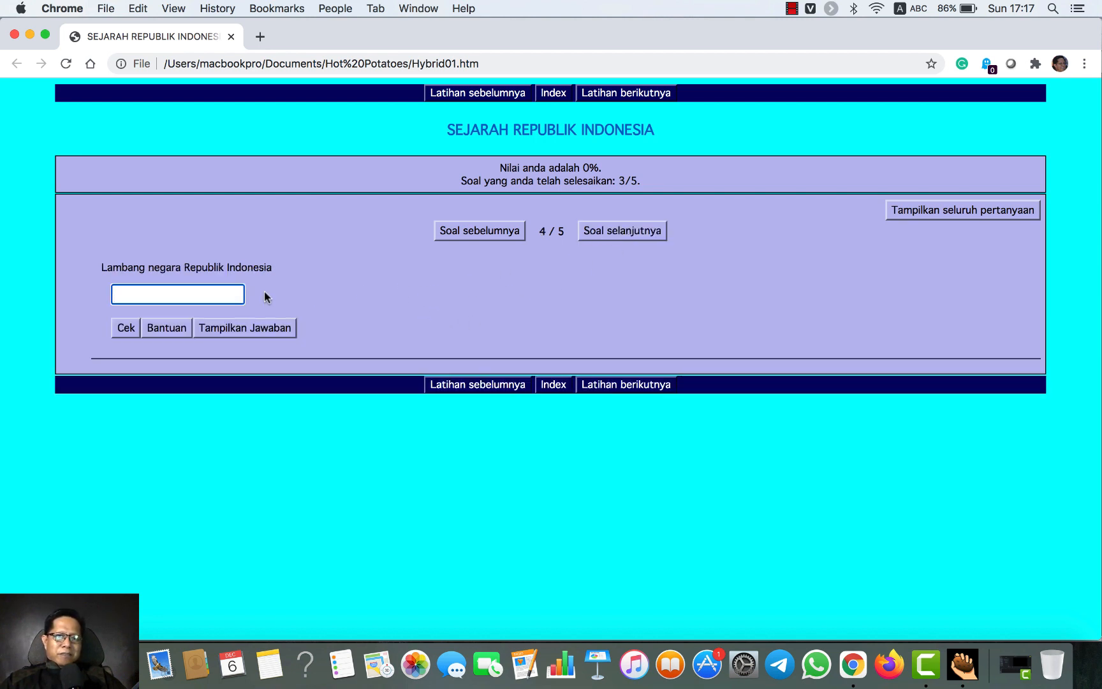
Reveal the accepted answers to questions 4 and 5 of the web quiz, closing each answer message
left_click(264, 333)
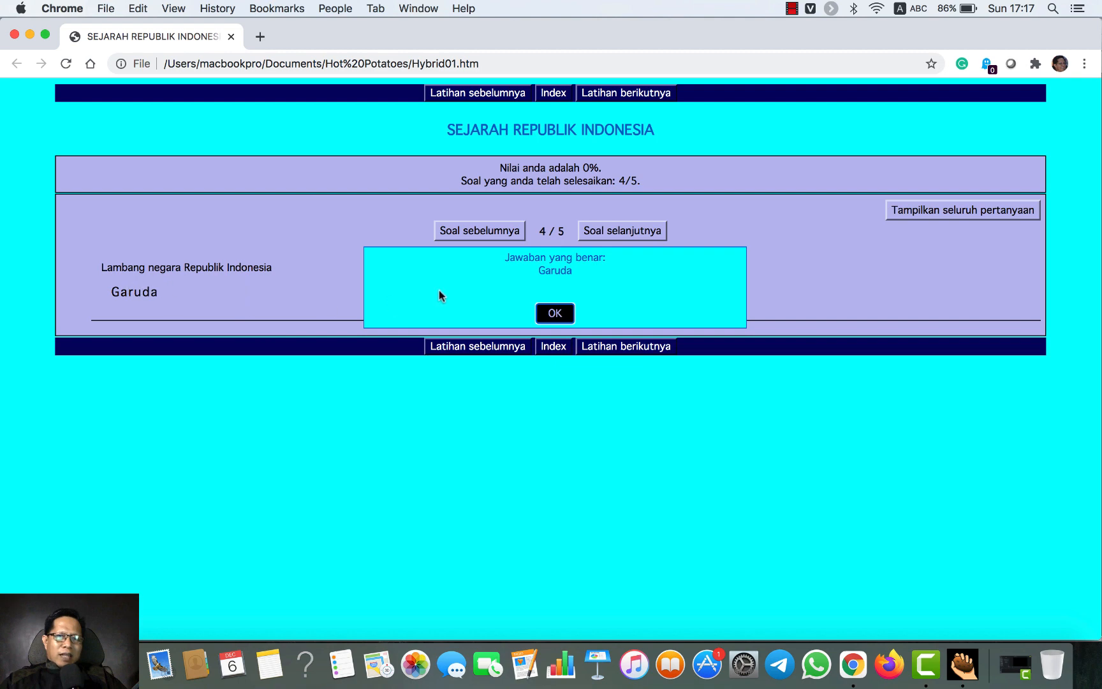
left_click(552, 315)
left_click(641, 231)
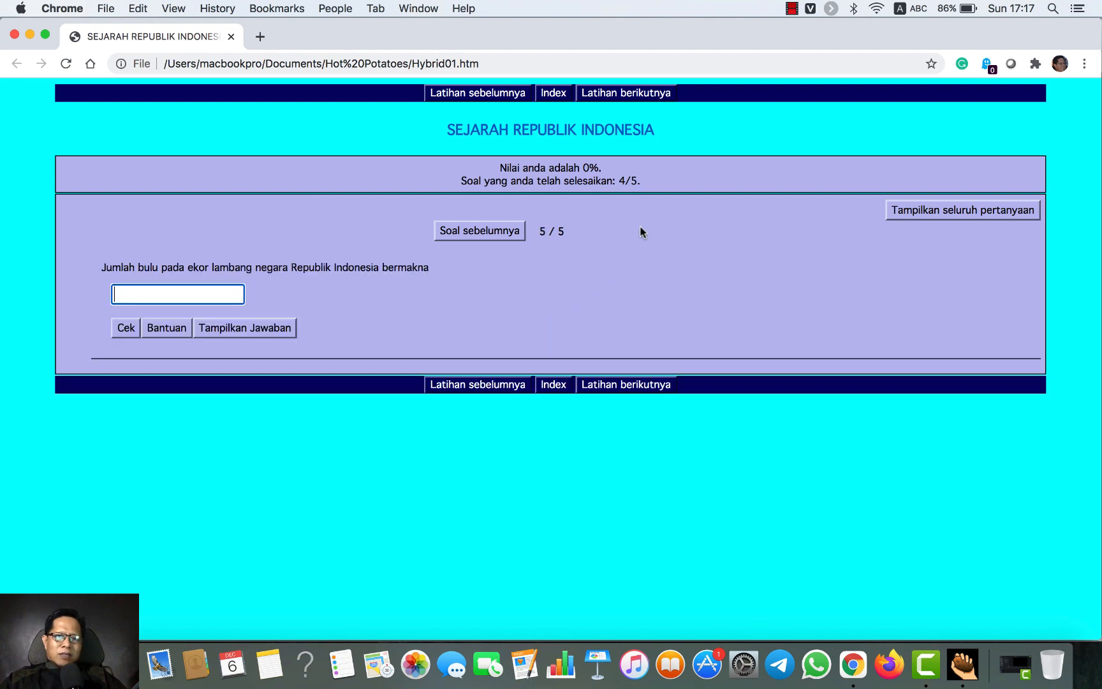
left_click(264, 328)
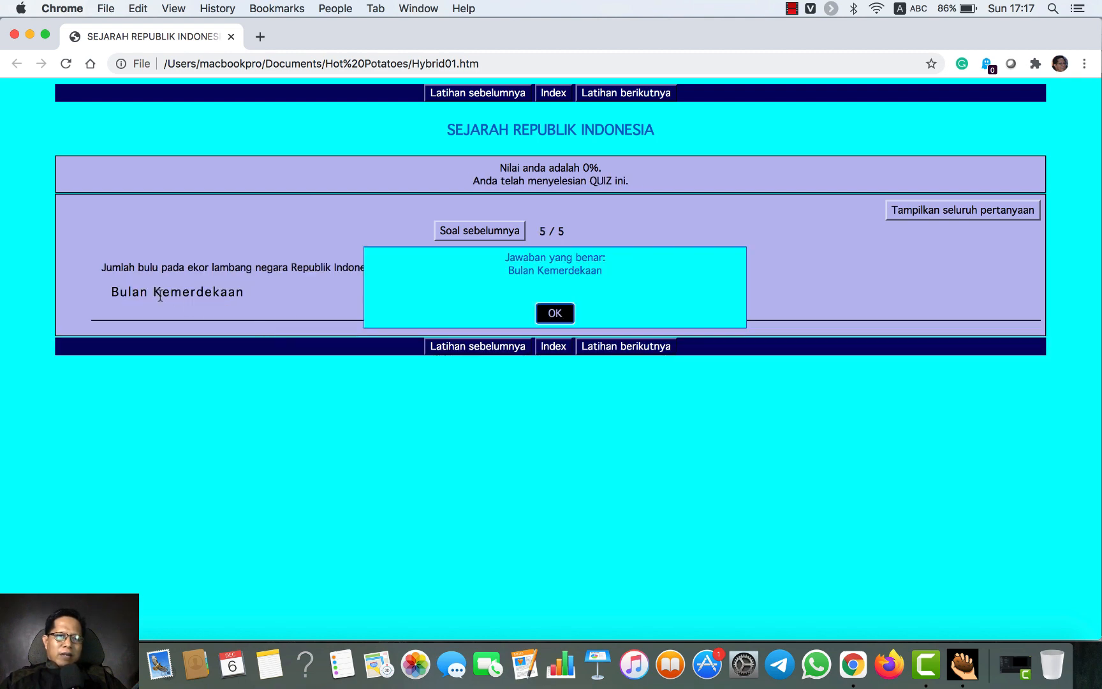
left_click(554, 313)
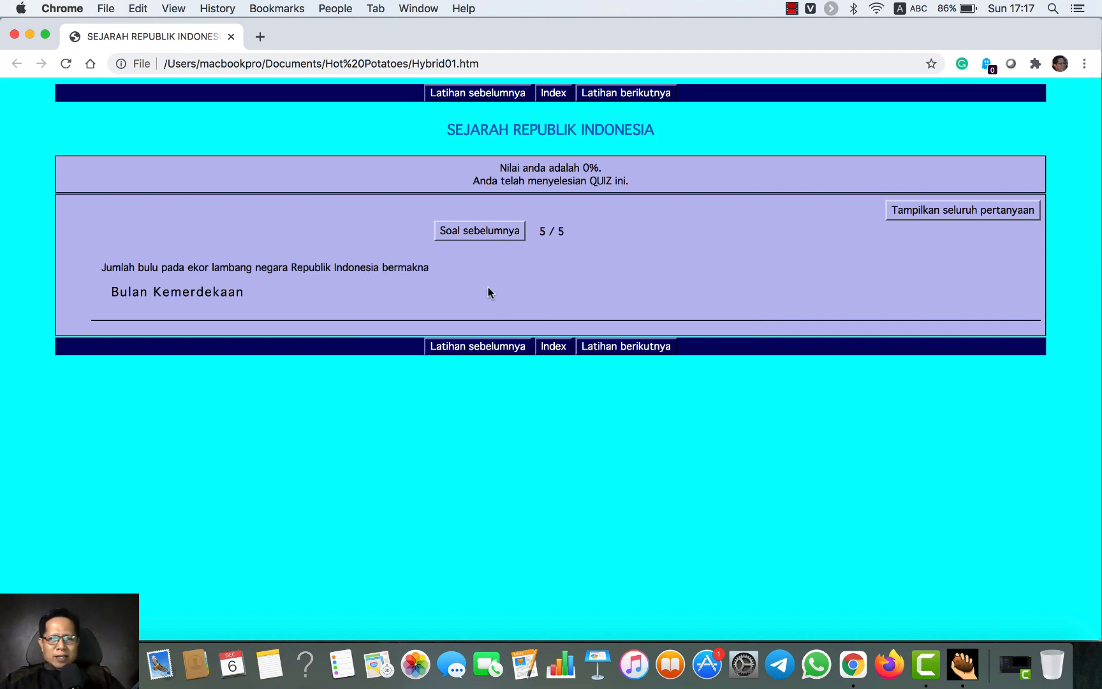
Switch back to JavaHotPotatoes and change the type of question 1 to Multiple Correct
left_click(963, 666)
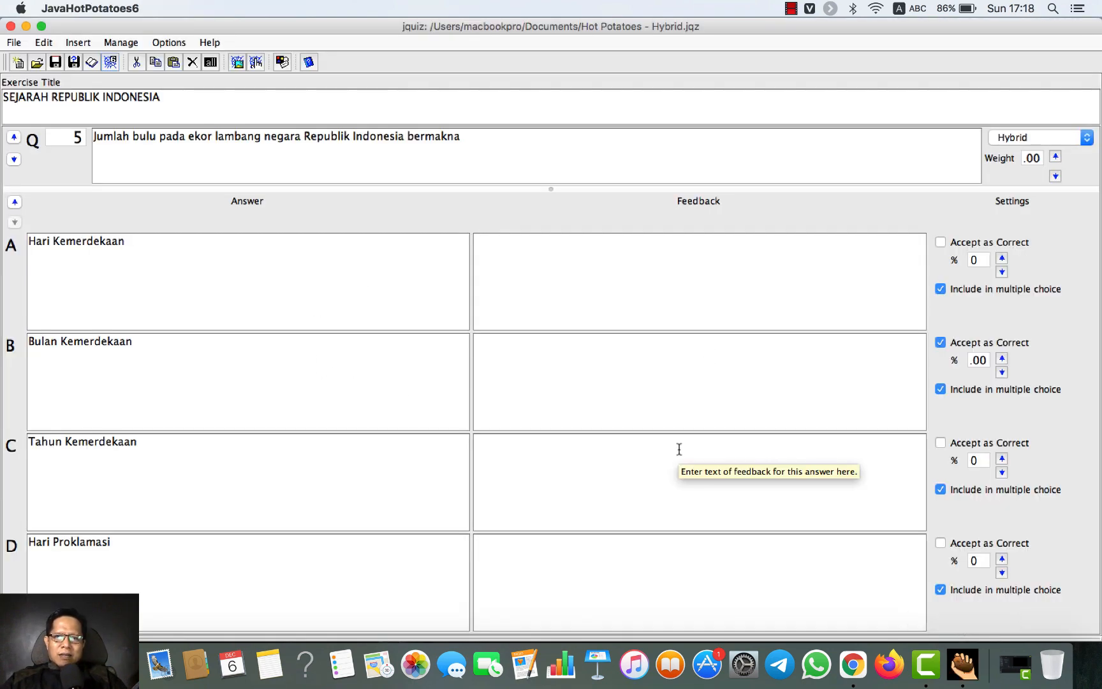
left_click(13, 159)
left_click(13, 158)
left_click(13, 158)
left_click(14, 158)
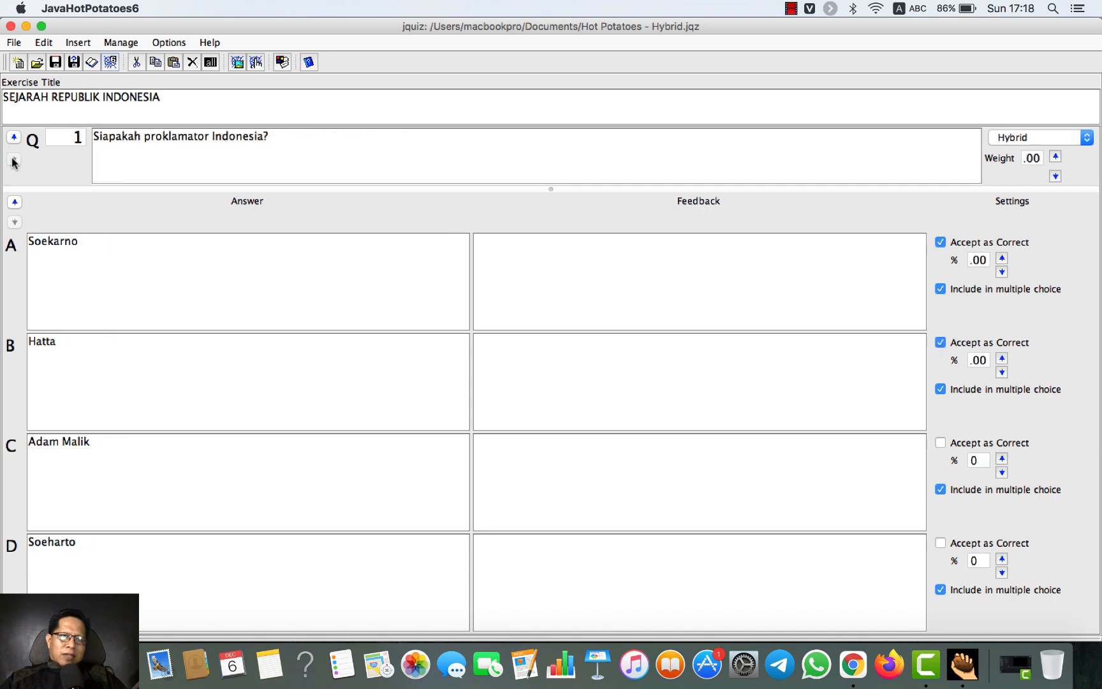
left_click(1026, 138)
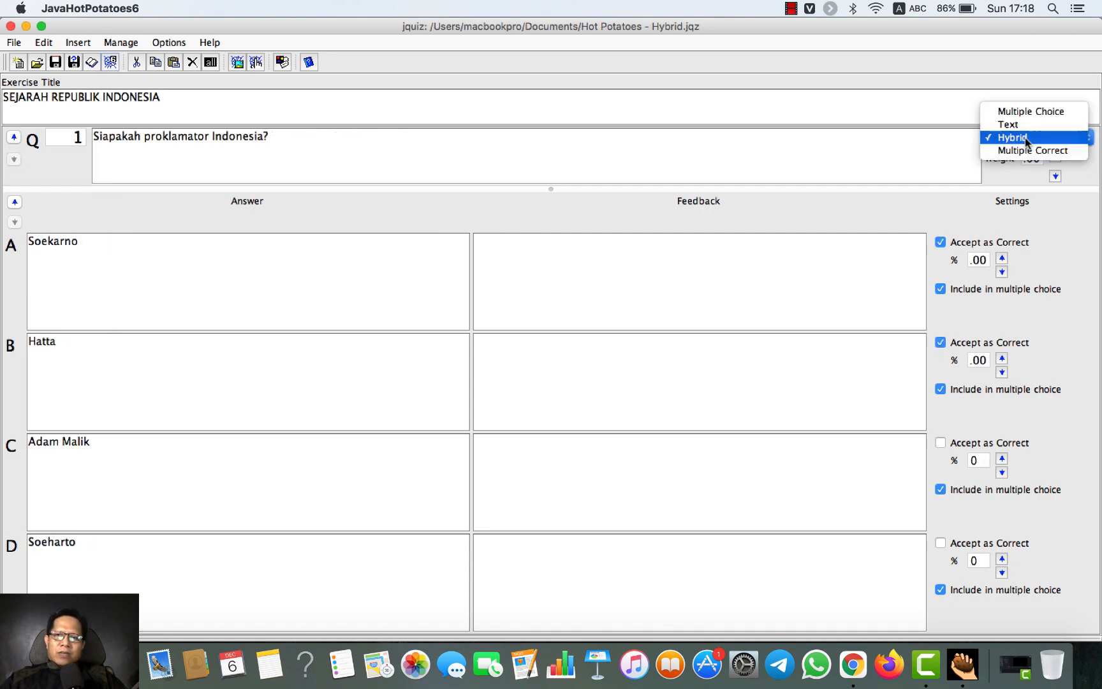
left_click(1024, 111)
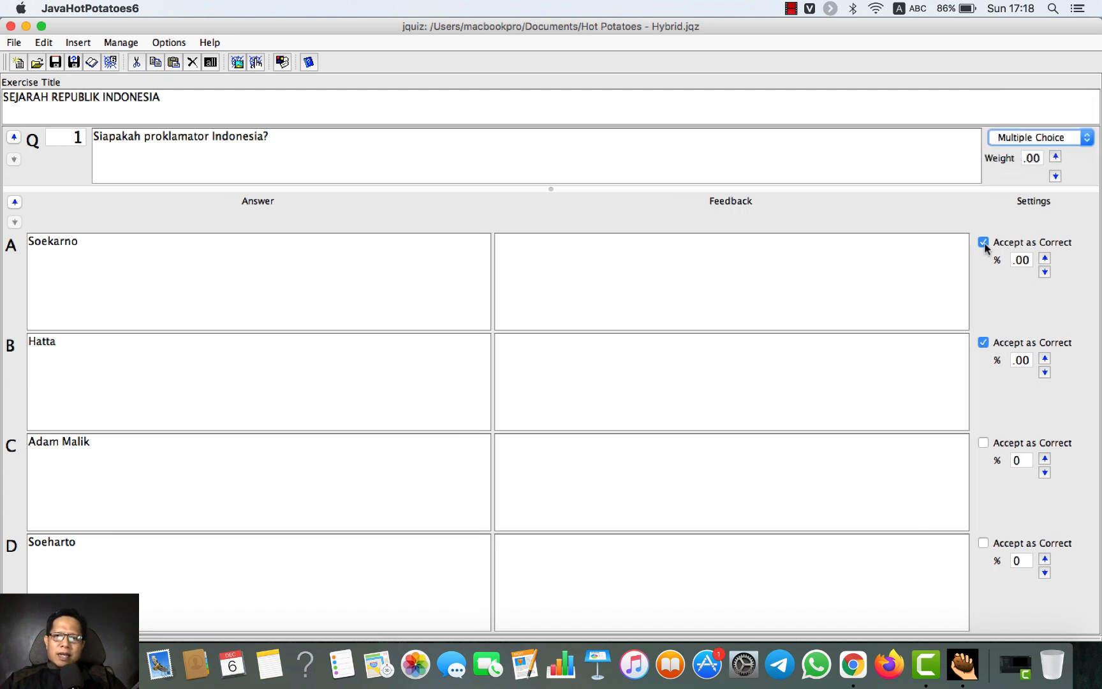
left_click(1015, 144)
left_click(1015, 178)
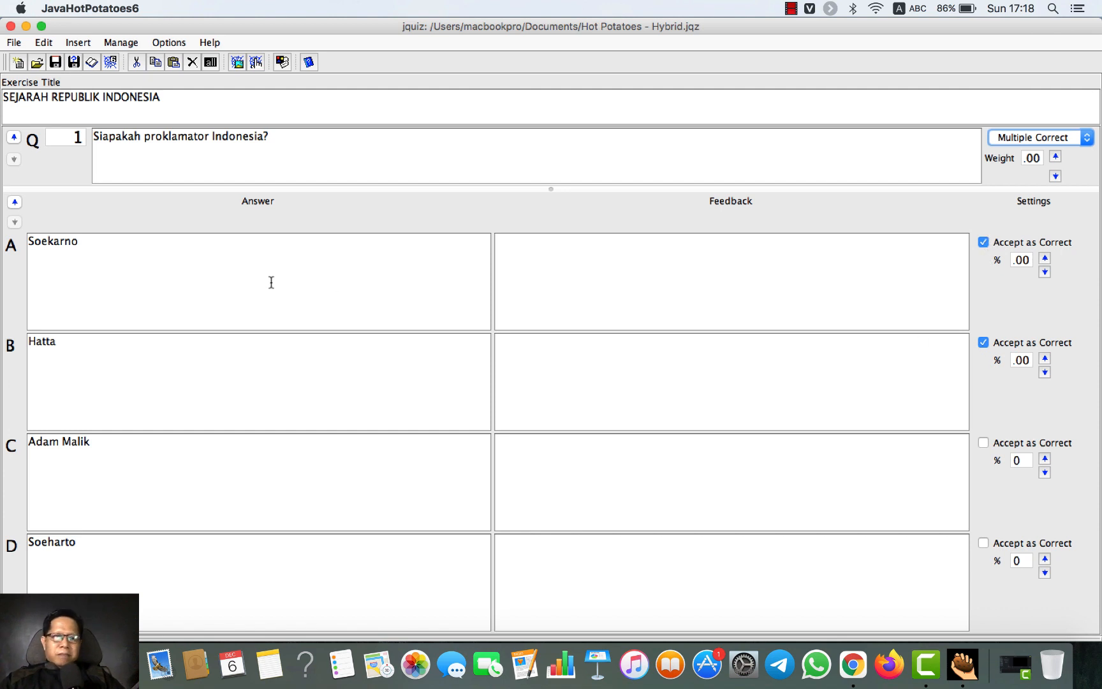
Set the type of question 2 to Multiple Choice and the type of question 3 to Multiple Correct
left_click(14, 139)
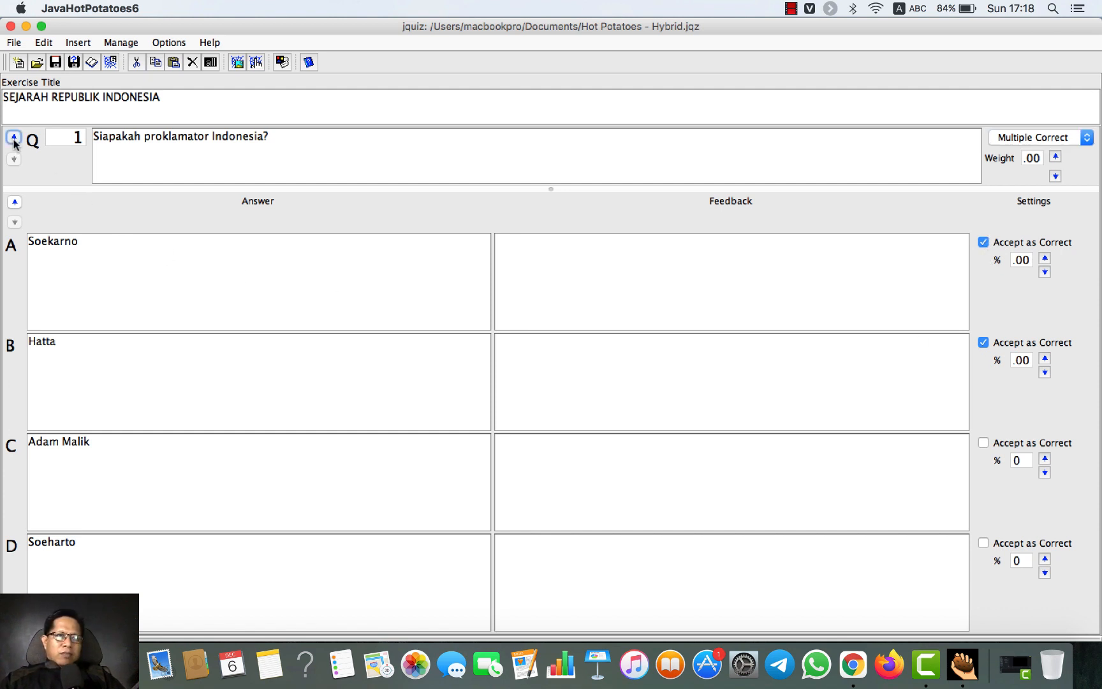
left_click(14, 139)
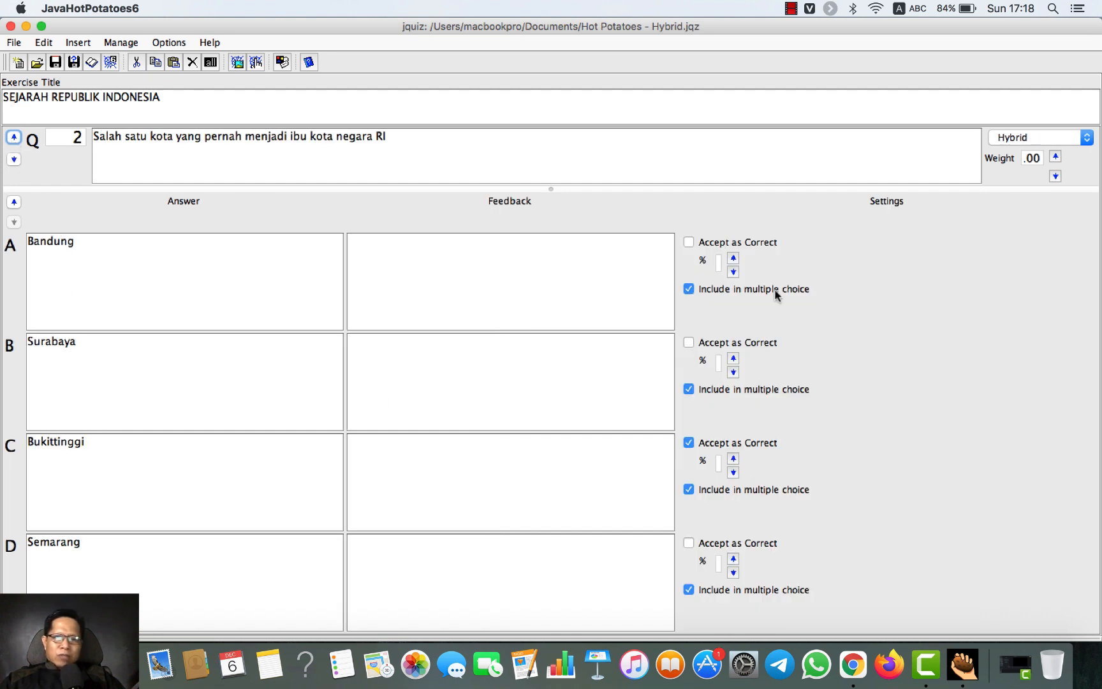
left_click(1036, 134)
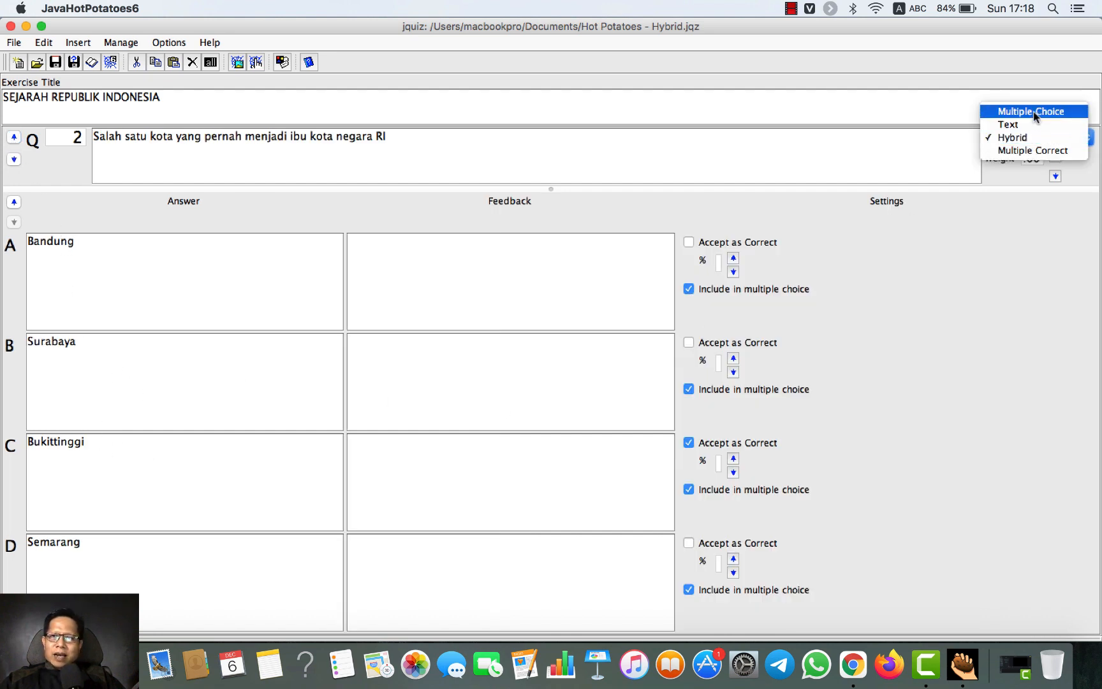
left_click(1033, 112)
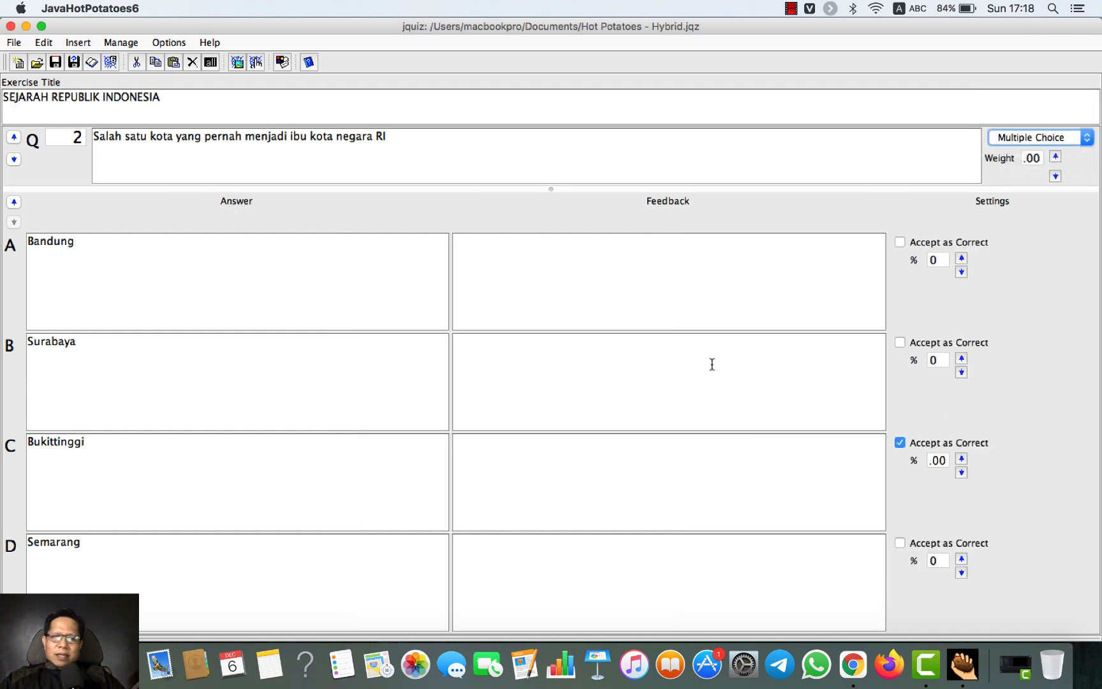
left_click(14, 139)
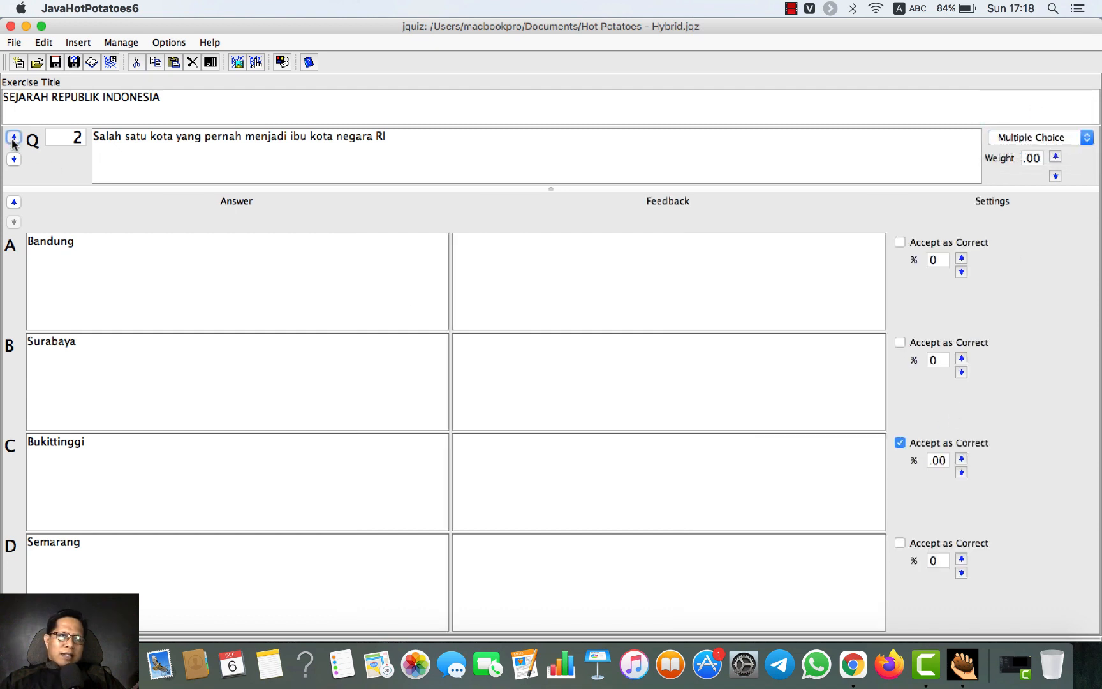
left_click(1022, 140)
left_click(1025, 151)
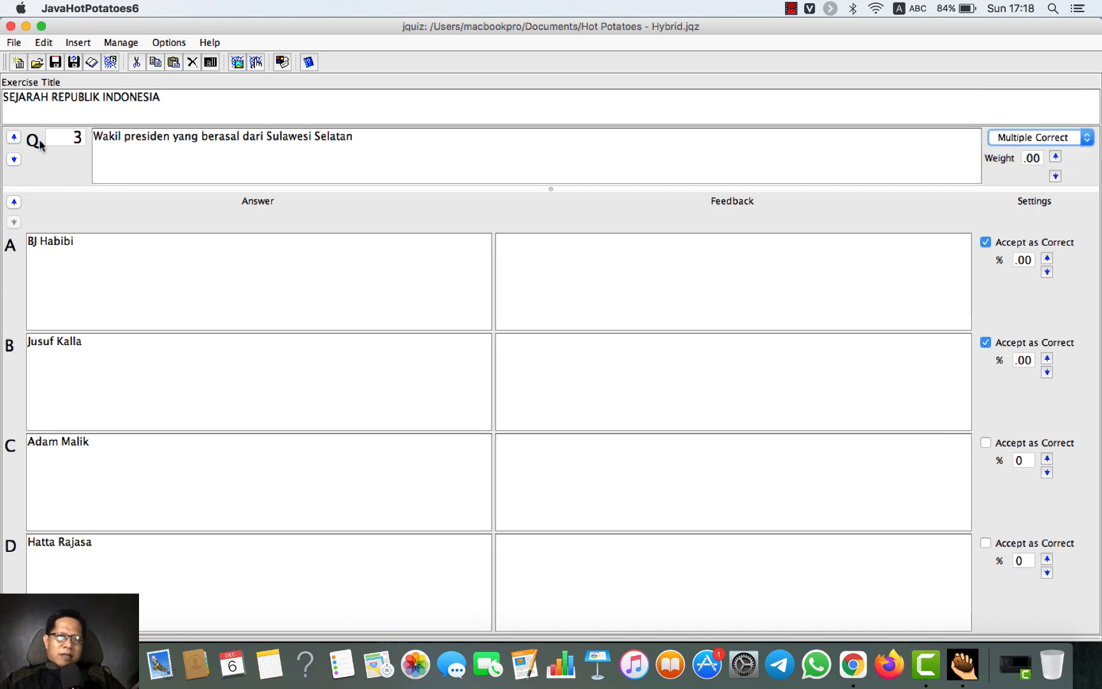
Change questions 4 and 5, about the national emblem, to the Multiple Choice type
left_click(14, 137)
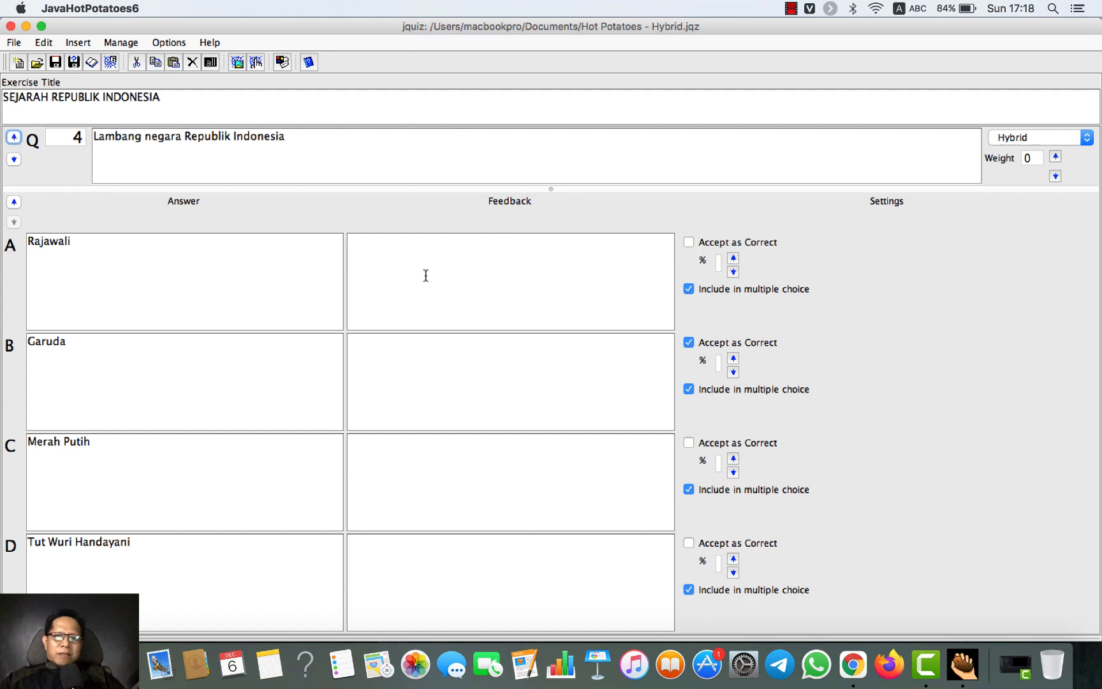
left_click(1011, 136)
left_click(1014, 113)
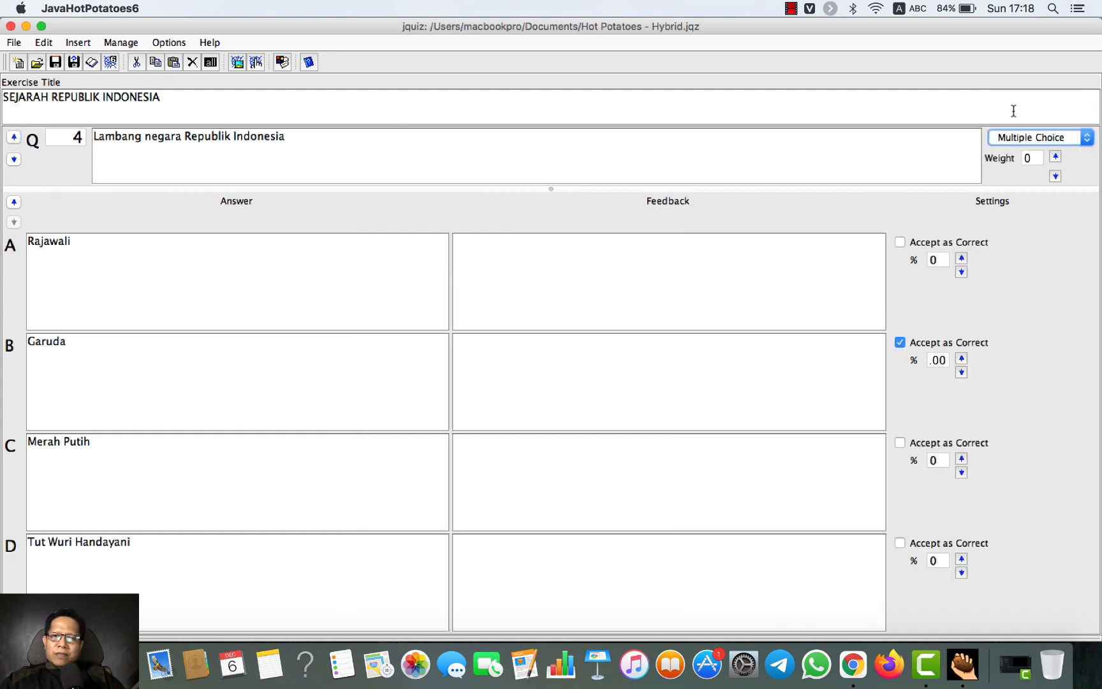
left_click(14, 137)
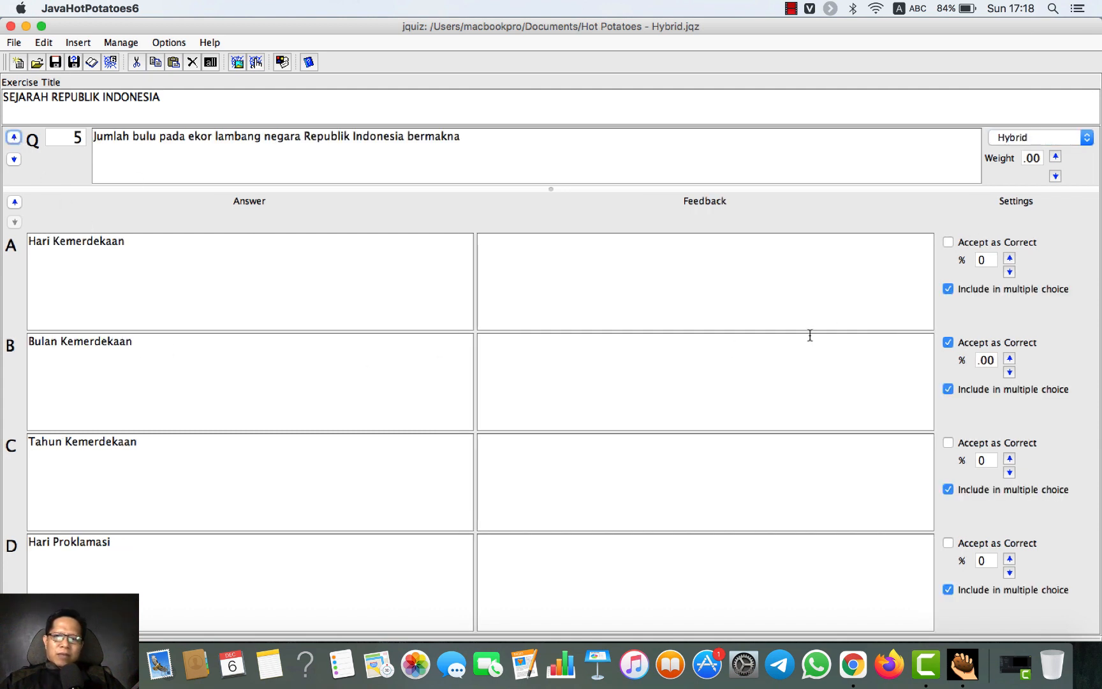
left_click(1013, 137)
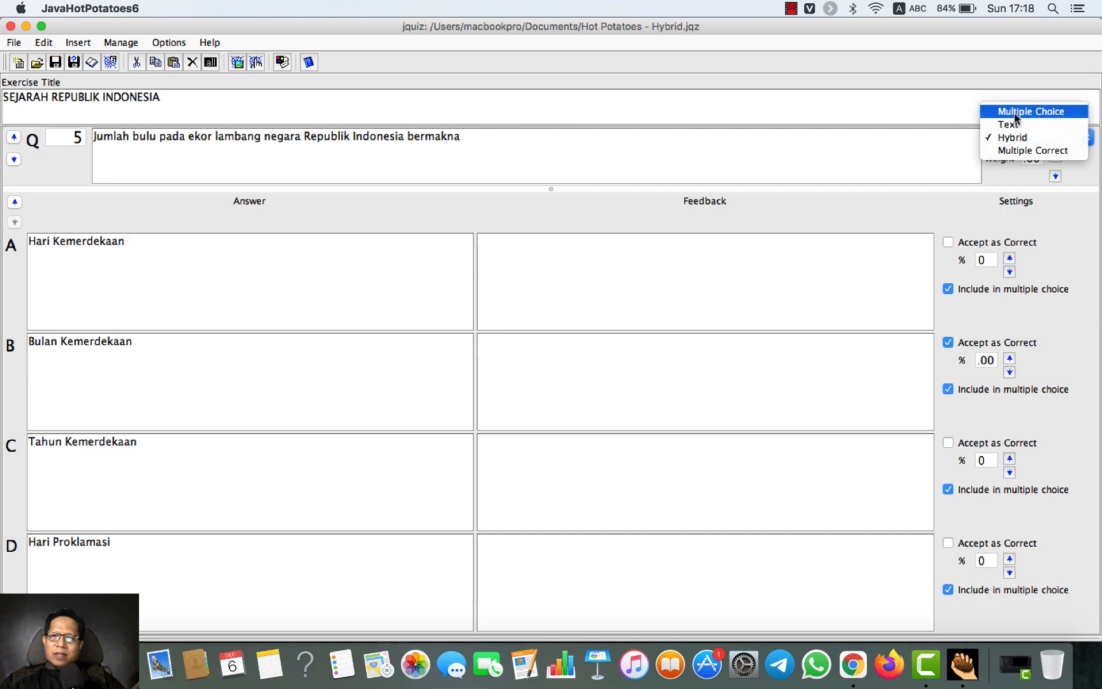
left_click(1017, 114)
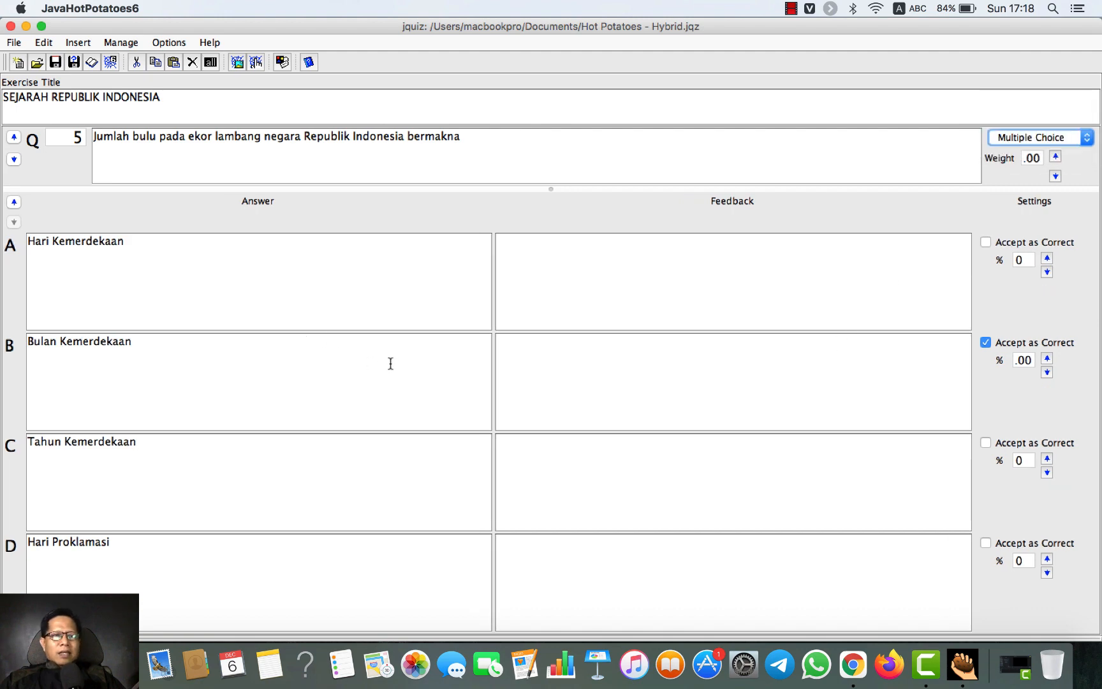
Start saving the exercise as a new data file and name it Hybrid02.jqz
left_click(13, 43)
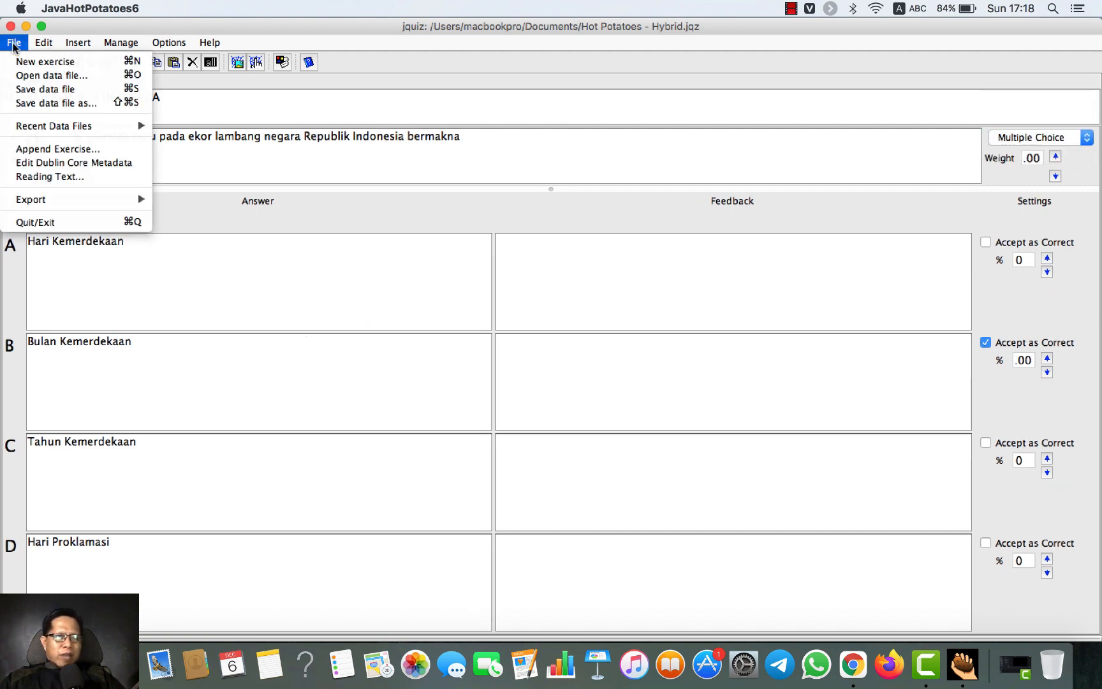
left_click(56, 103)
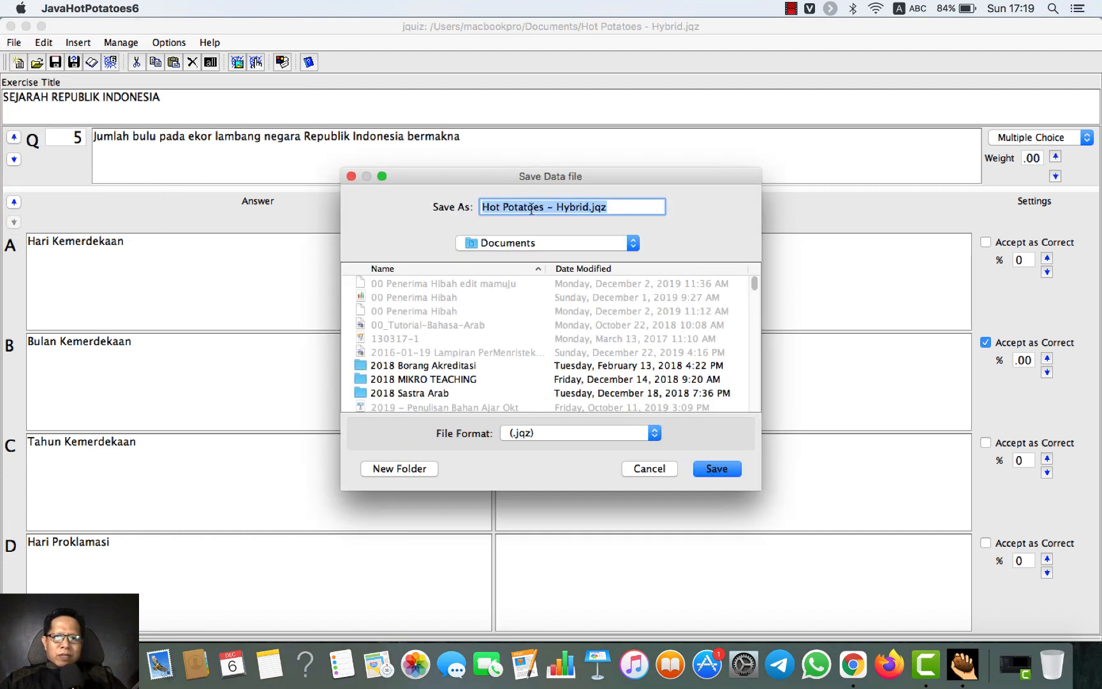
left_click(557, 207)
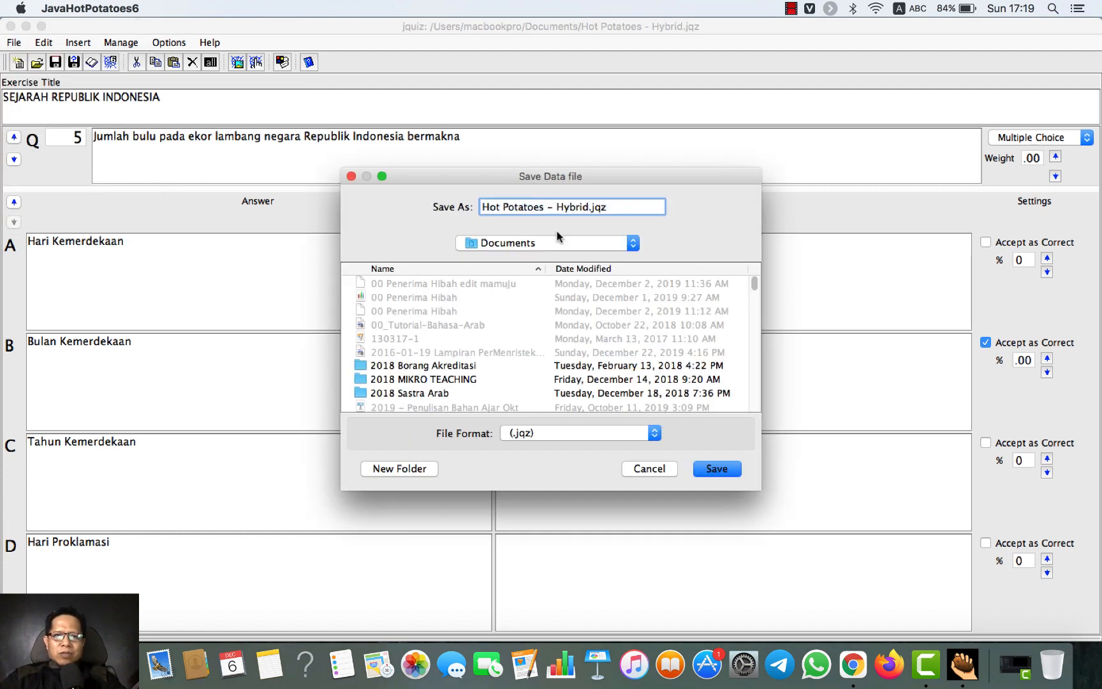
key("BackSpace")
key("BackSpace")
key("BackSpace")
key("BackSpace")
key("BackSpace")
key("BackSpace")
key("BackSpace")
key("BackSpace")
key("BackSpace")
key("BackSpace")
key("BackSpace")
key("BackSpace")
key("BackSpace")
key("BackSpace")
key("BackSpace")
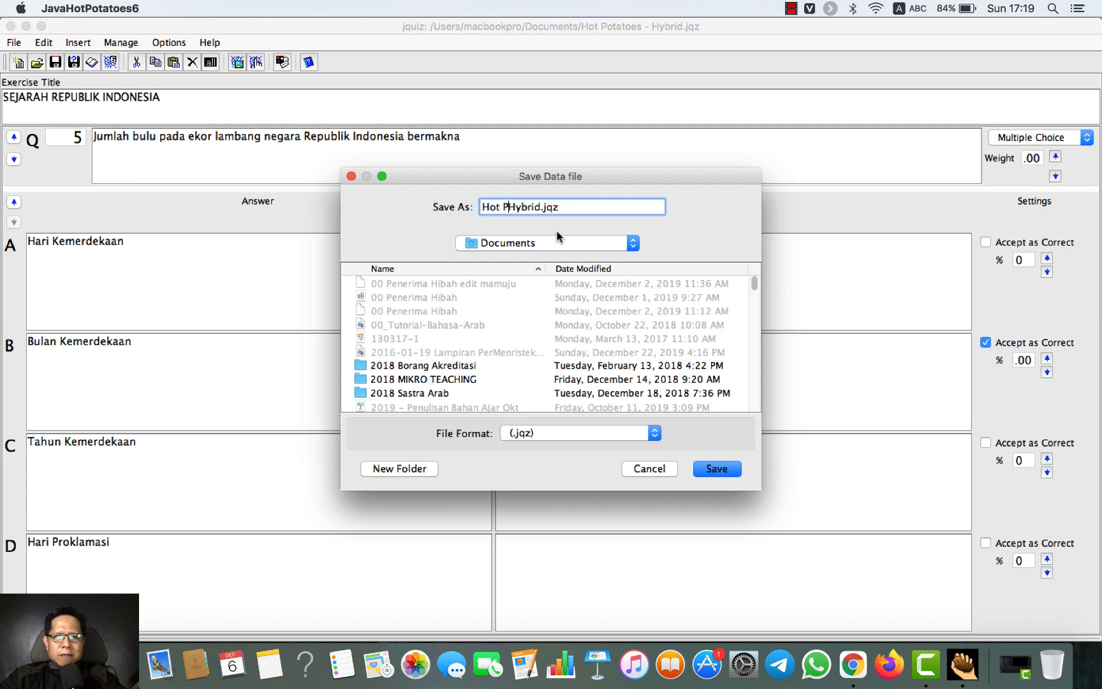
key("Right")
key("Right")
key("Right")
key("Right")
key("Right")
key("Right")
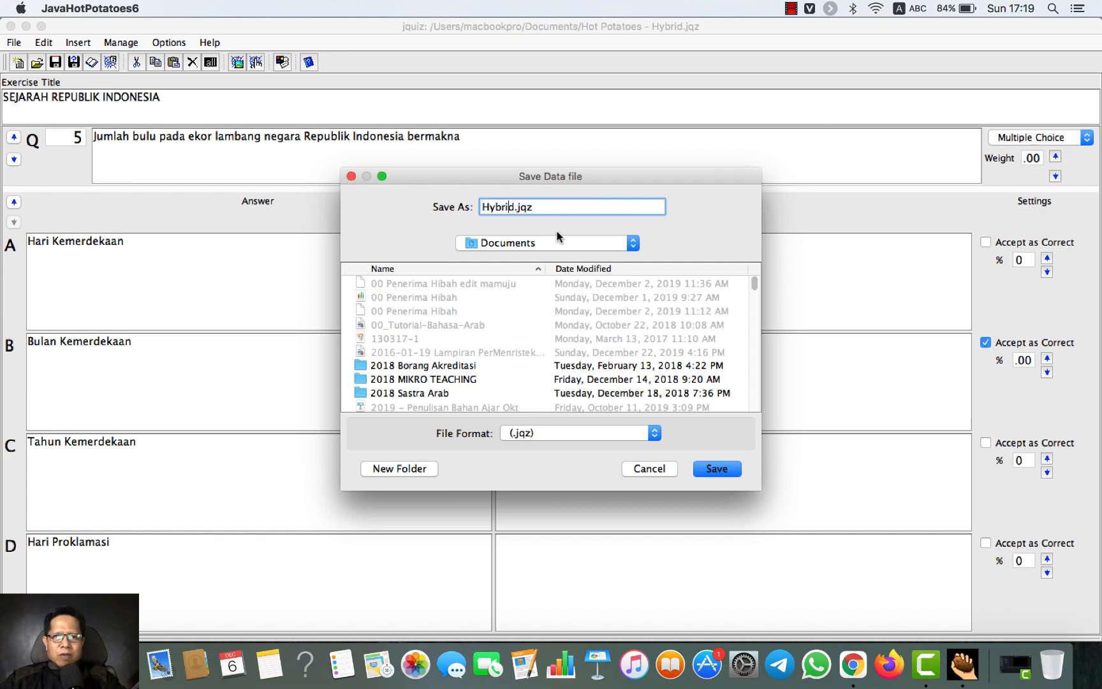
type("02")
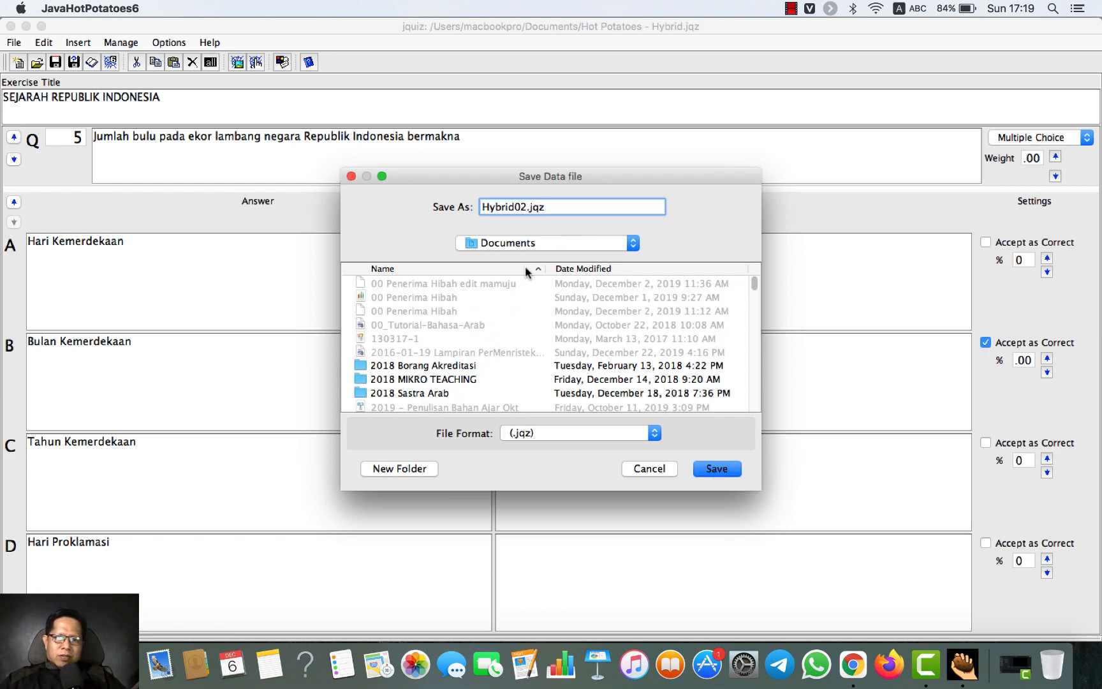
Choose the Hot Potatoes folder inside Documents as the location and save the data file there
left_click(521, 243)
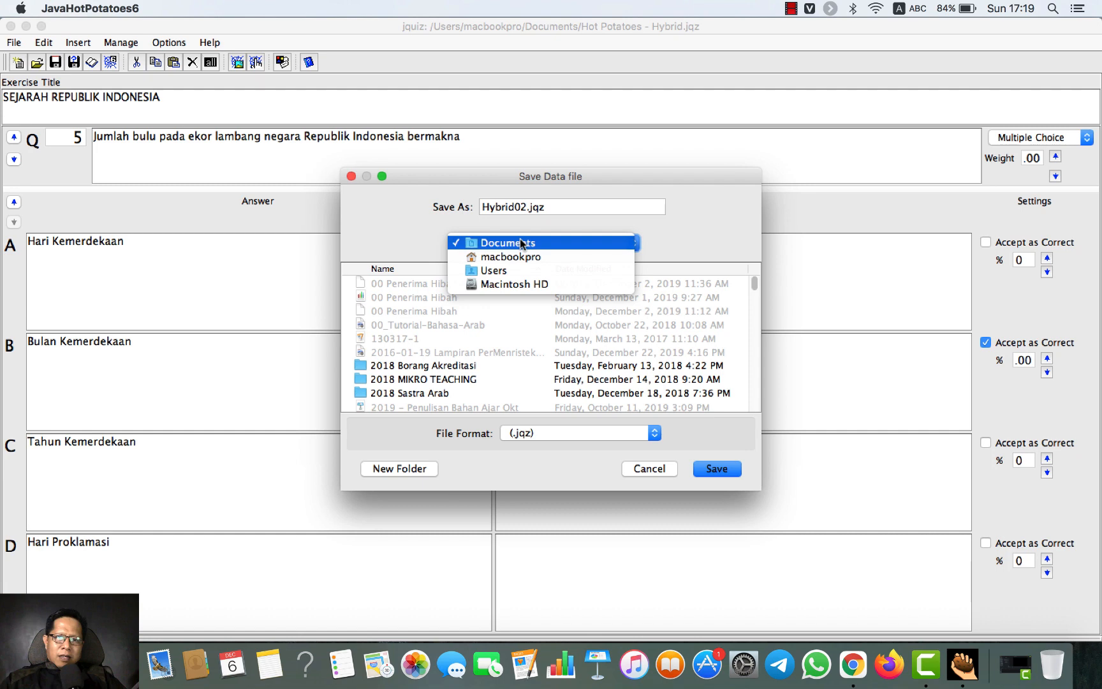
left_click(700, 244)
scroll(447, 349, "down", 5)
scroll(450, 350, "down", 10)
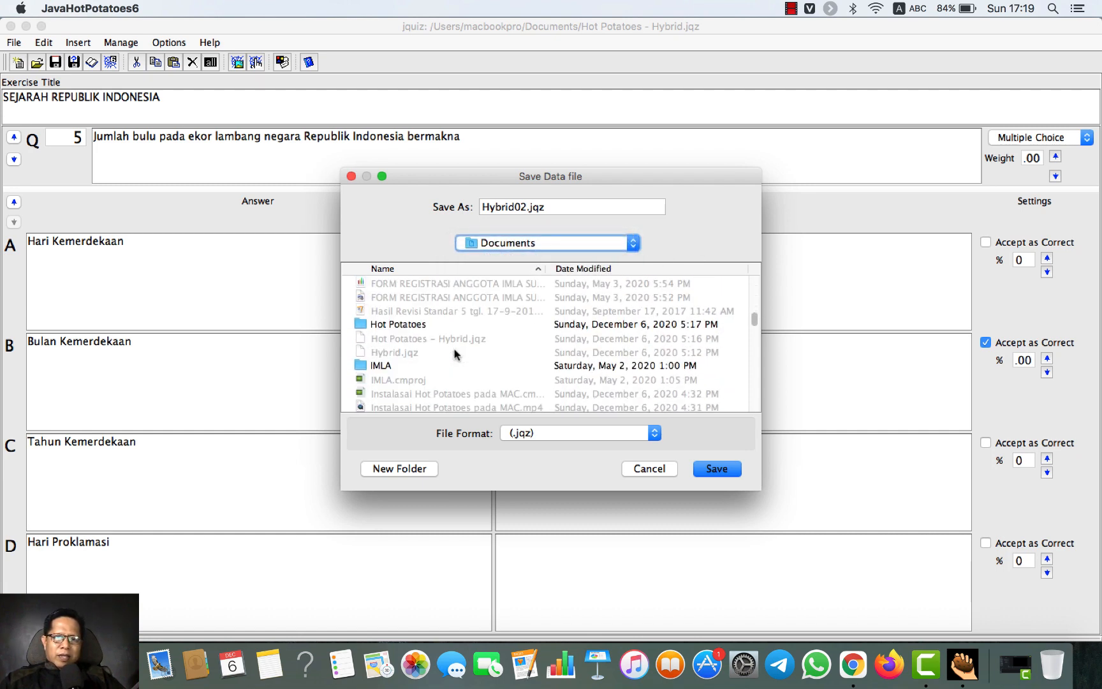
double_click(416, 326)
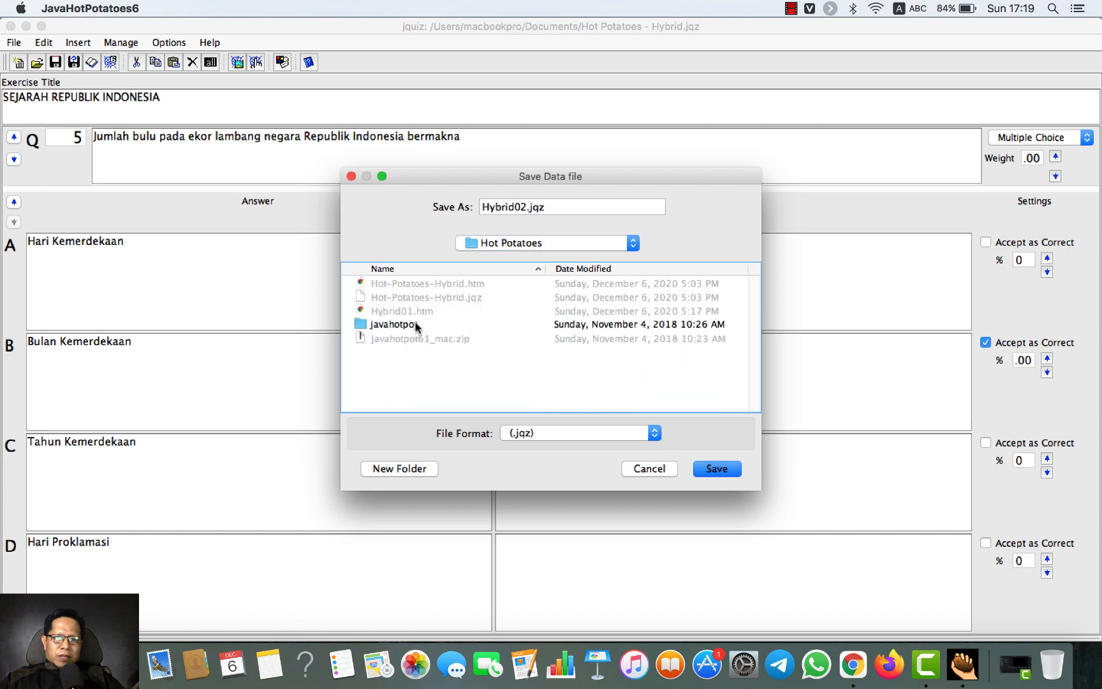
left_click(714, 469)
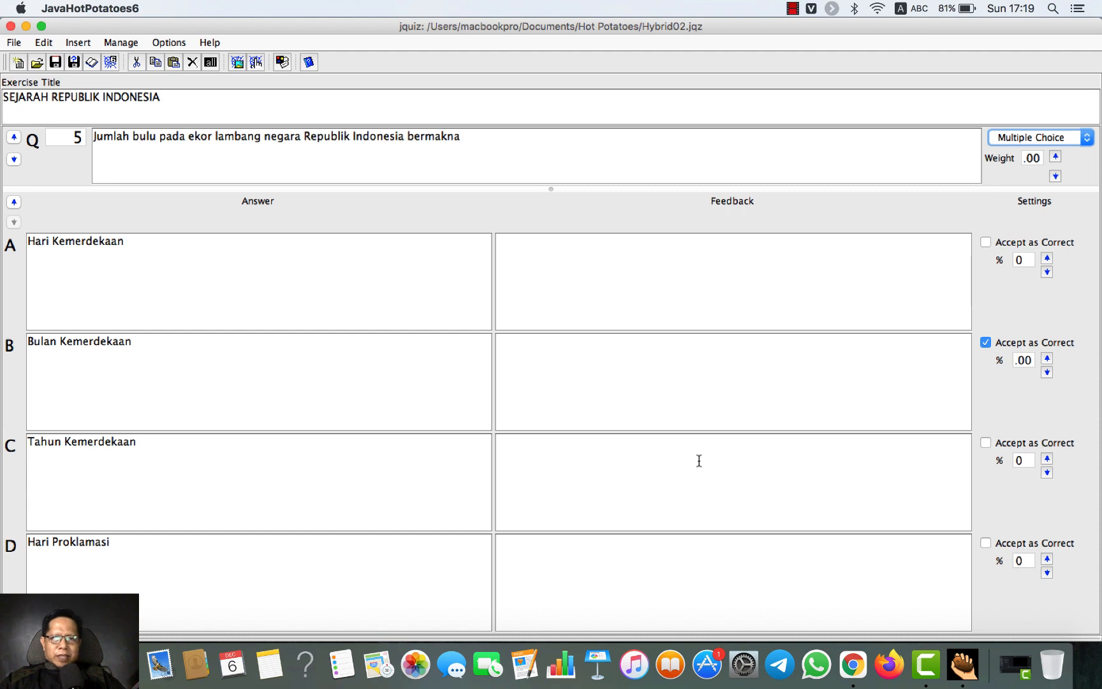
Export the exercise as the web page Hybrid02.htm in the Hot Potatoes folder and view it in the browser
left_click(110, 61)
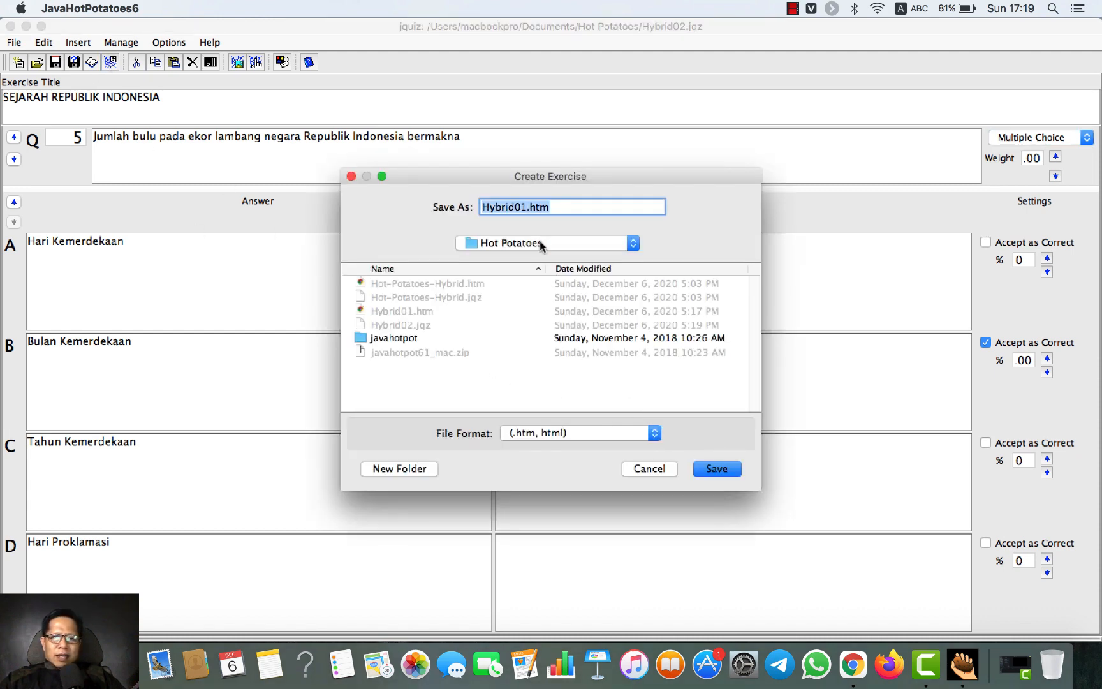
left_click(522, 209)
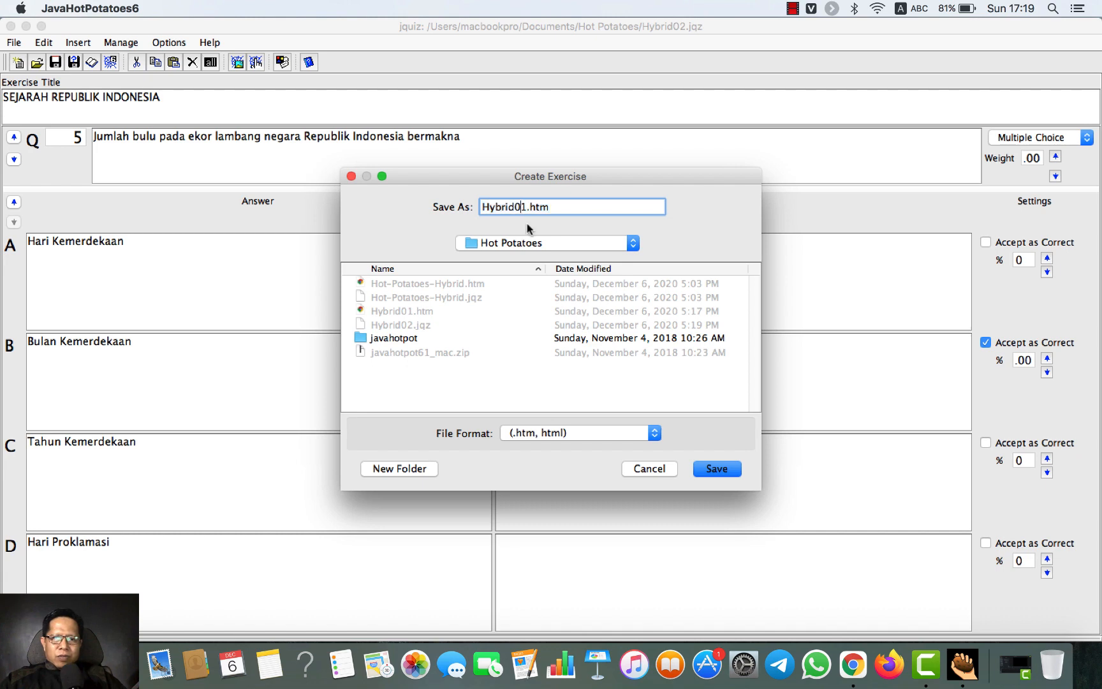
type("2")
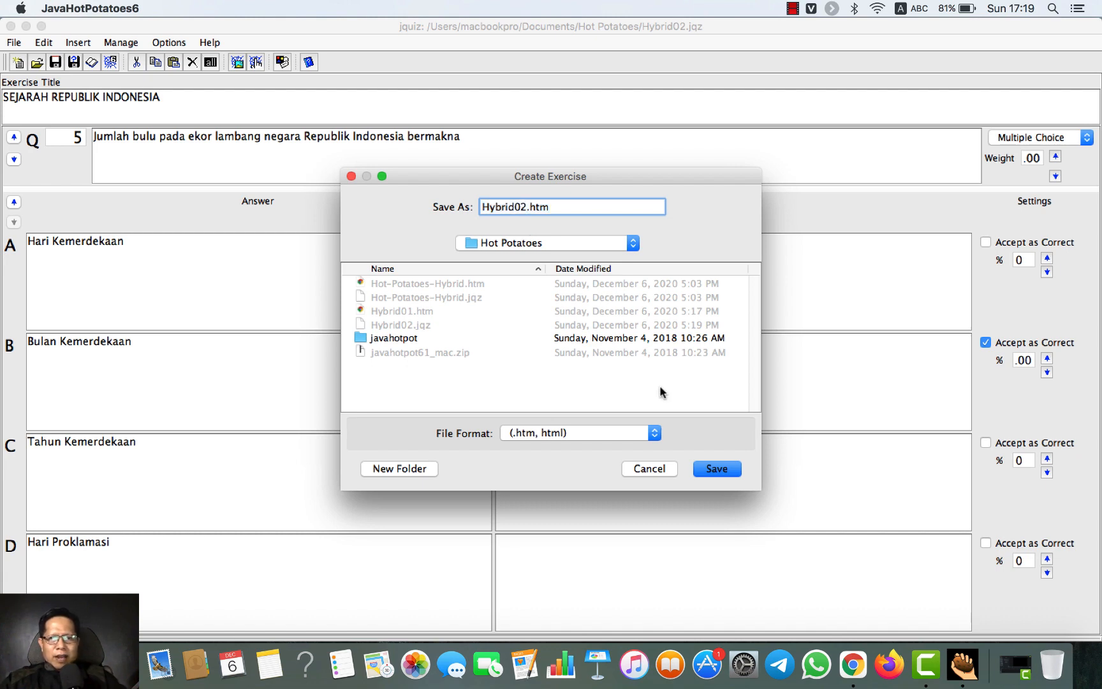
left_click(717, 470)
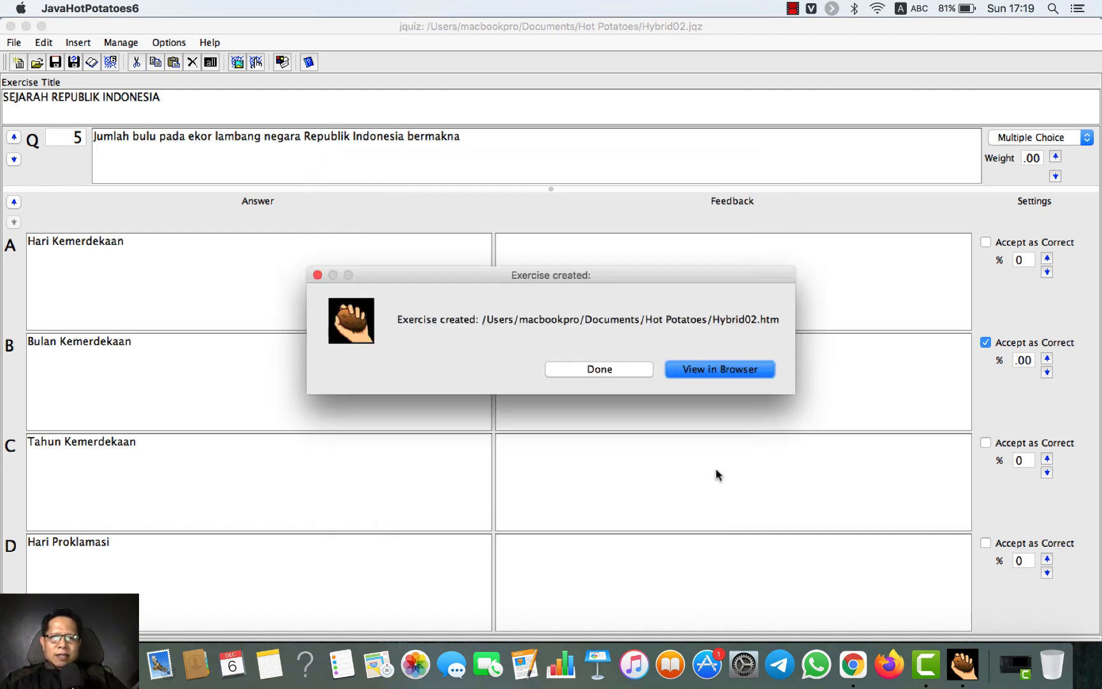
left_click(721, 369)
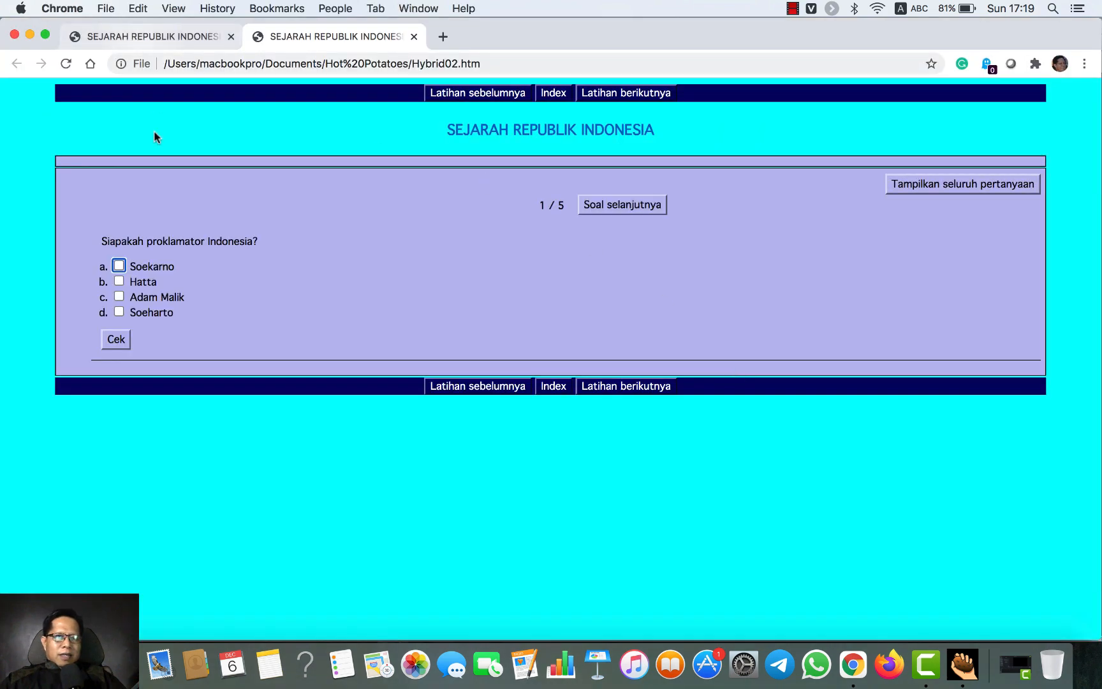
Select Soekarno and Hatta as answers to web quiz question 1, look at question 2 and return to question 1
left_click(118, 266)
left_click(119, 280)
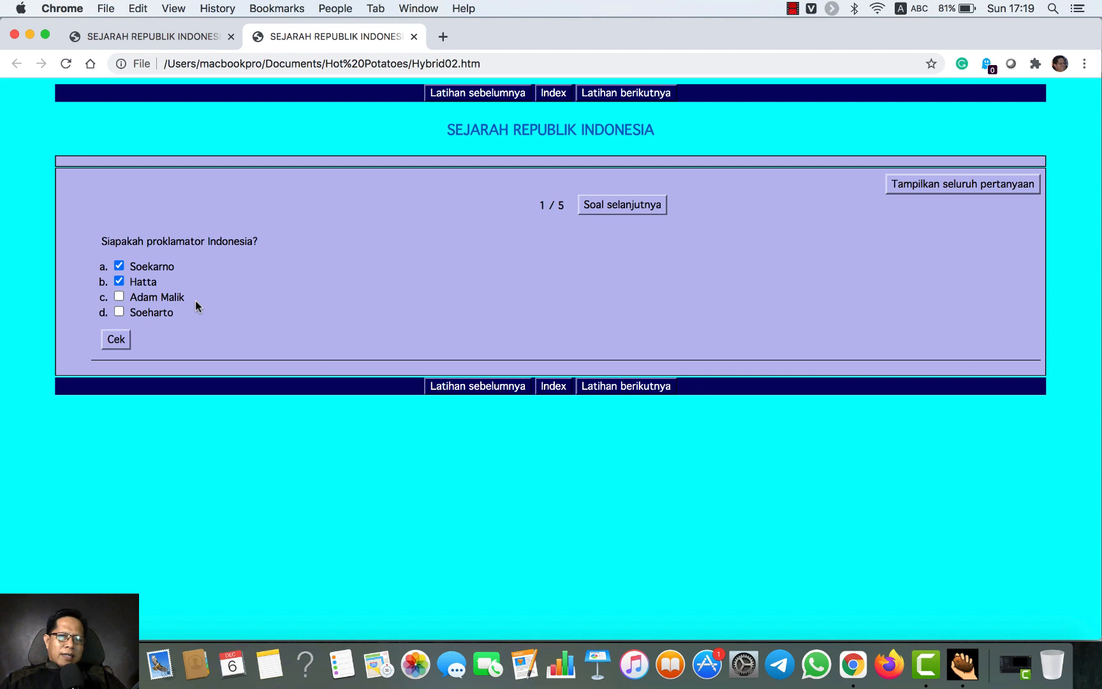
left_click(601, 205)
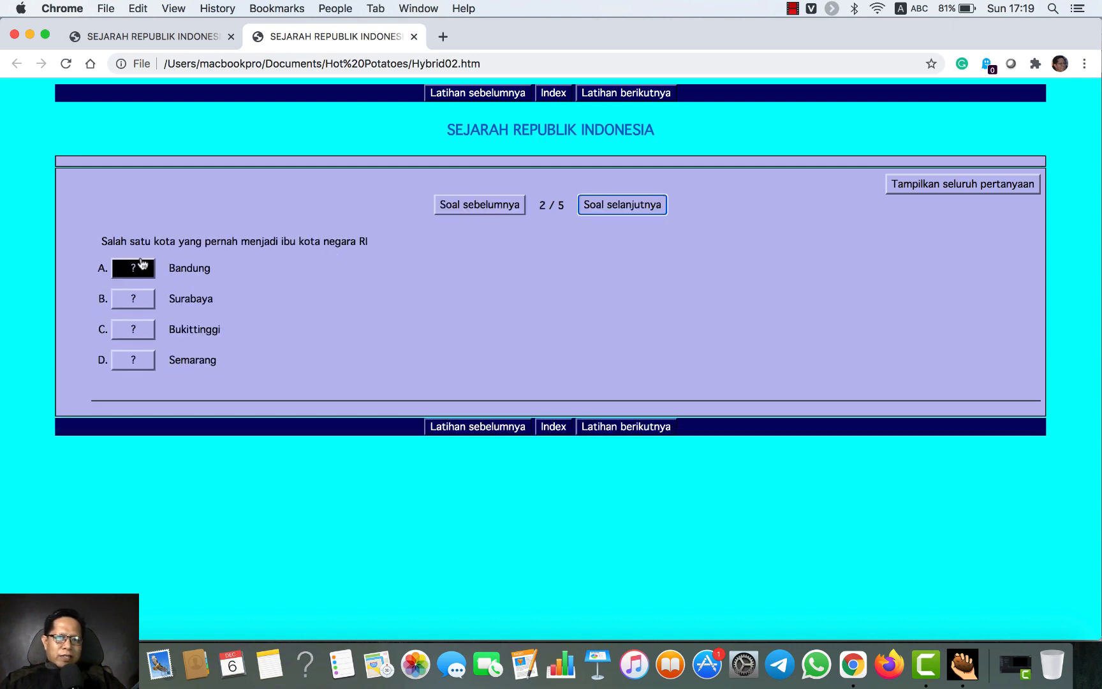
left_click(481, 204)
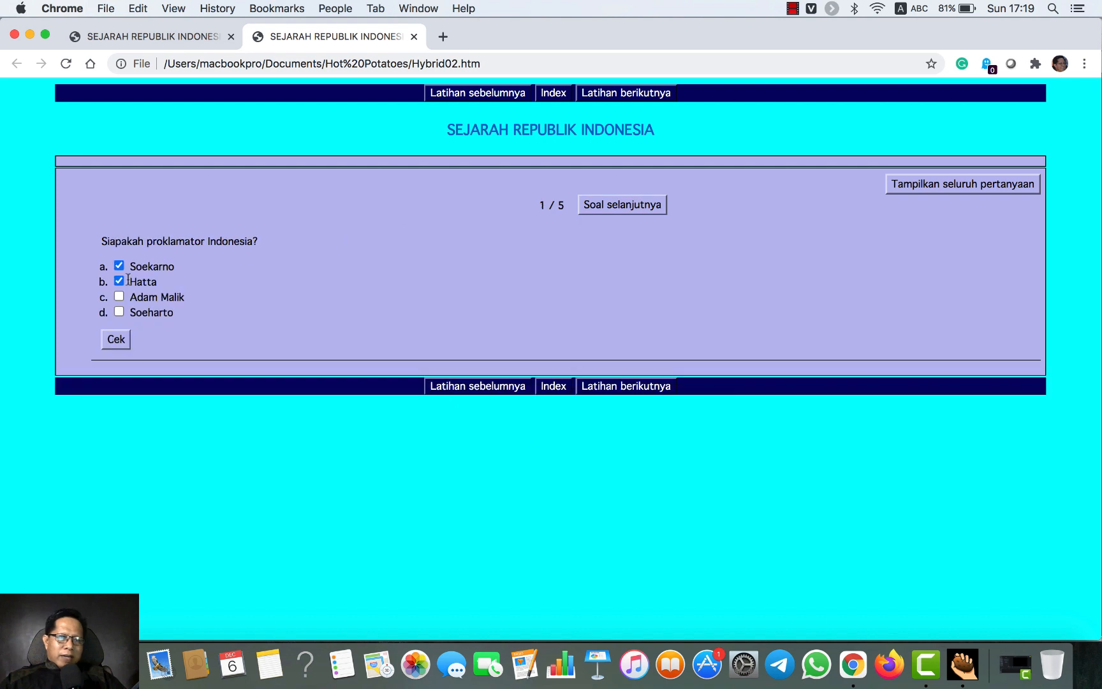
Page forward through the Hybrid02 web quiz to question 5 and switch back to the Hybrid01 quiz page to compare question formats
left_click(593, 205)
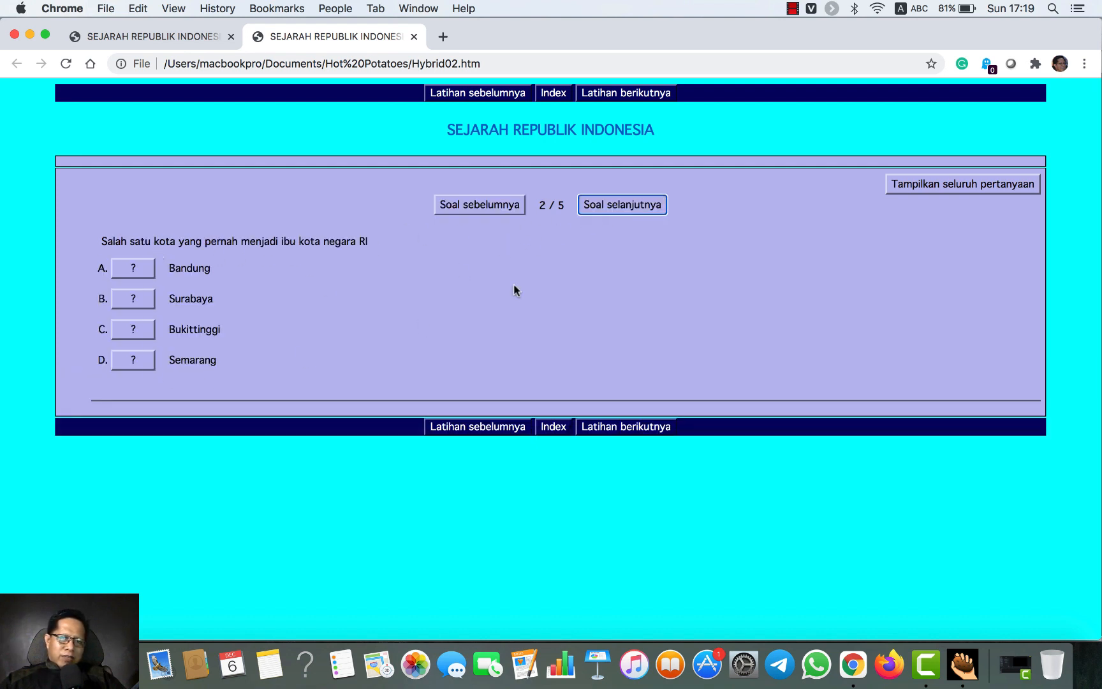
left_click(622, 209)
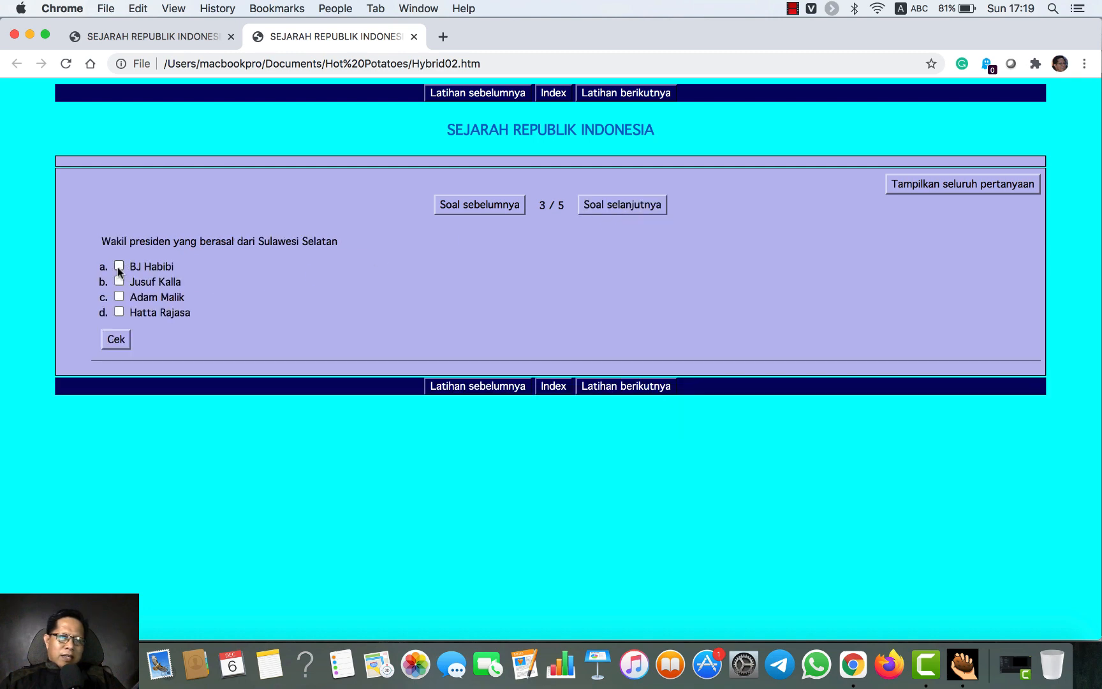
left_click(609, 204)
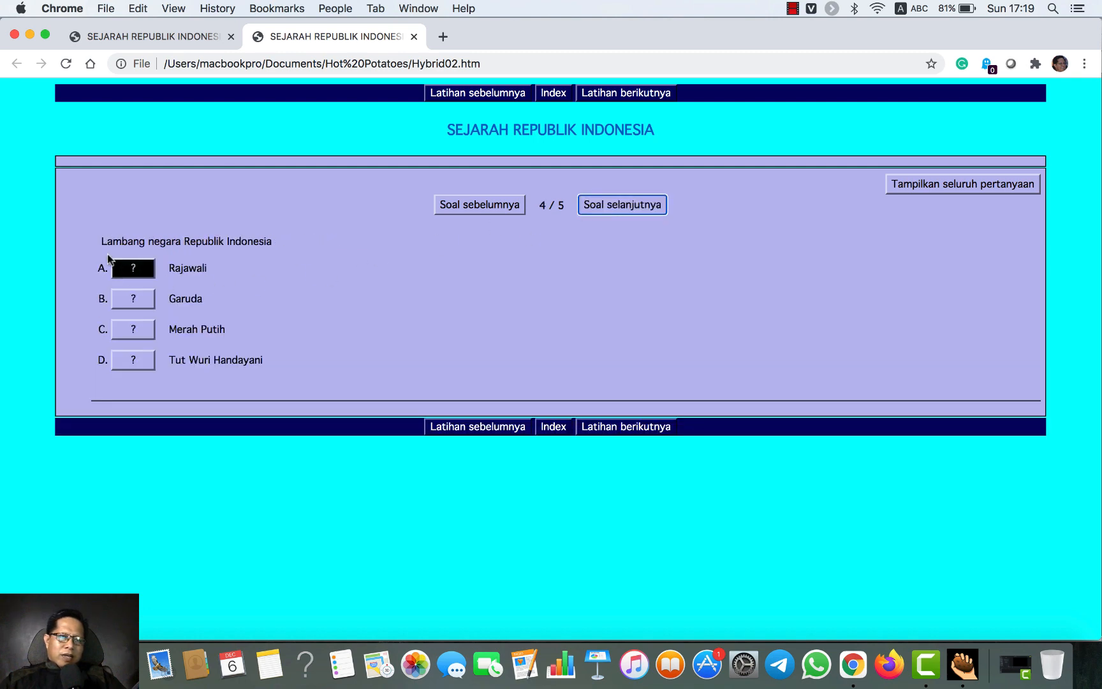
left_click(613, 207)
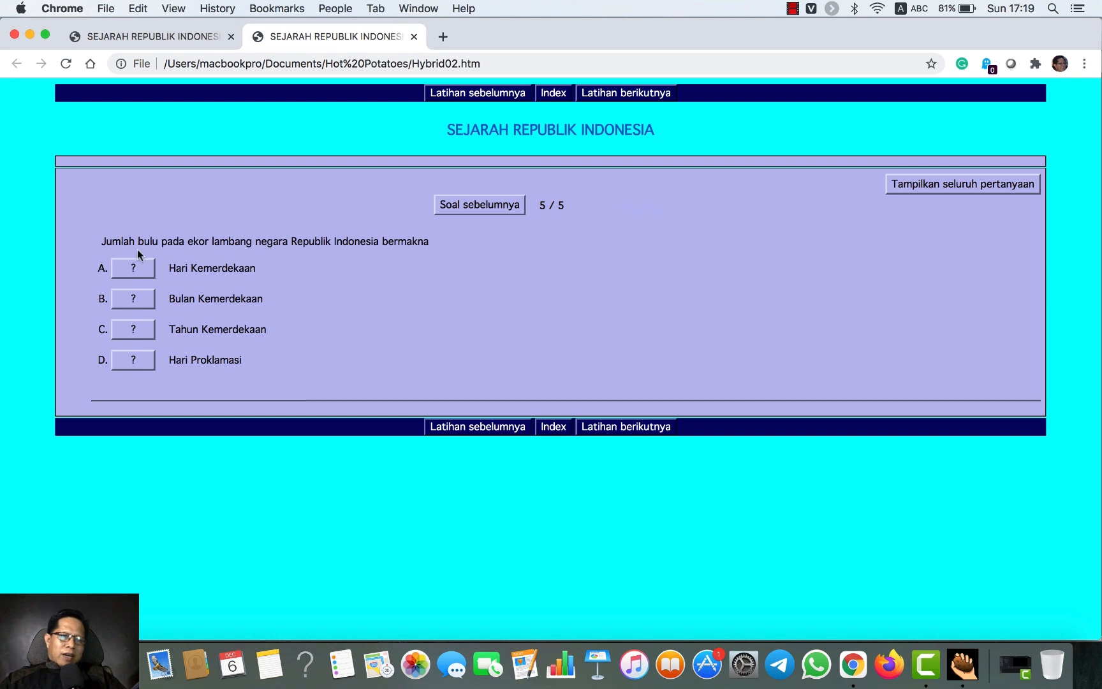
left_click(150, 38)
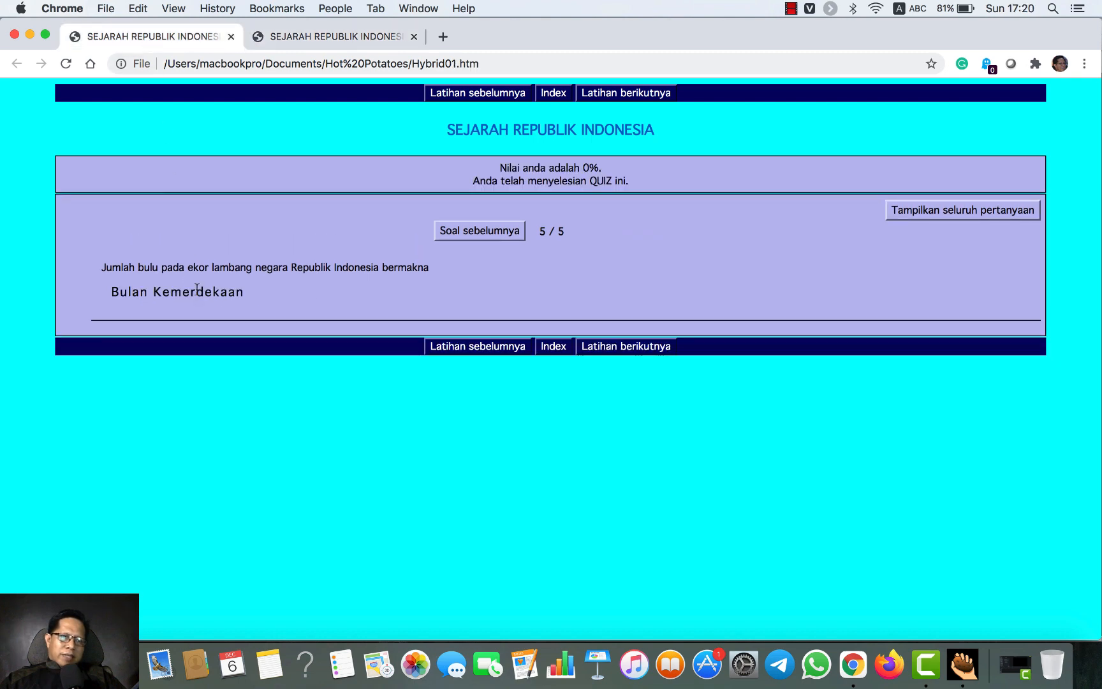